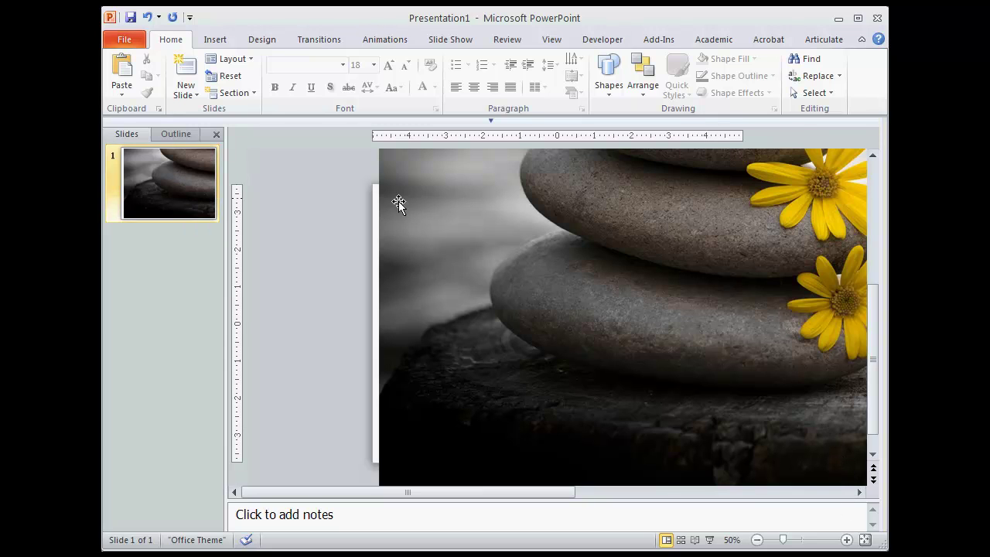
Step: Scale the stones picture down proportionally and move it left so that it roughly covers the slide
click(757, 539)
click(757, 540)
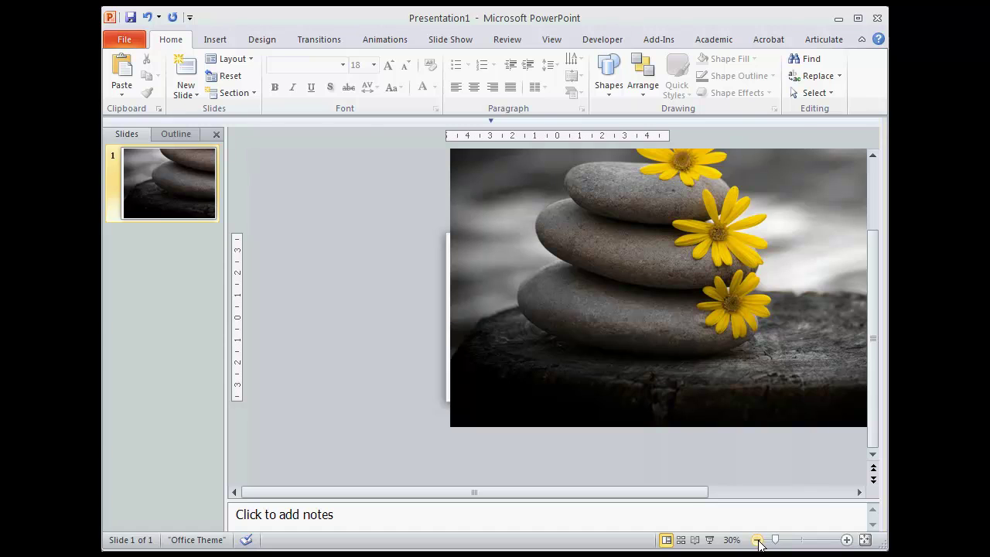
click(757, 540)
click(756, 540)
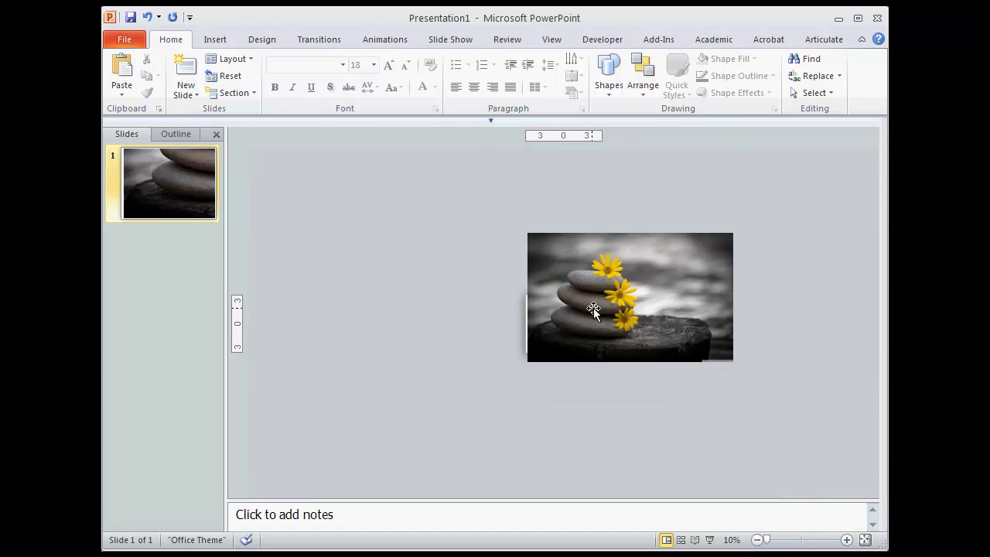
click(727, 287)
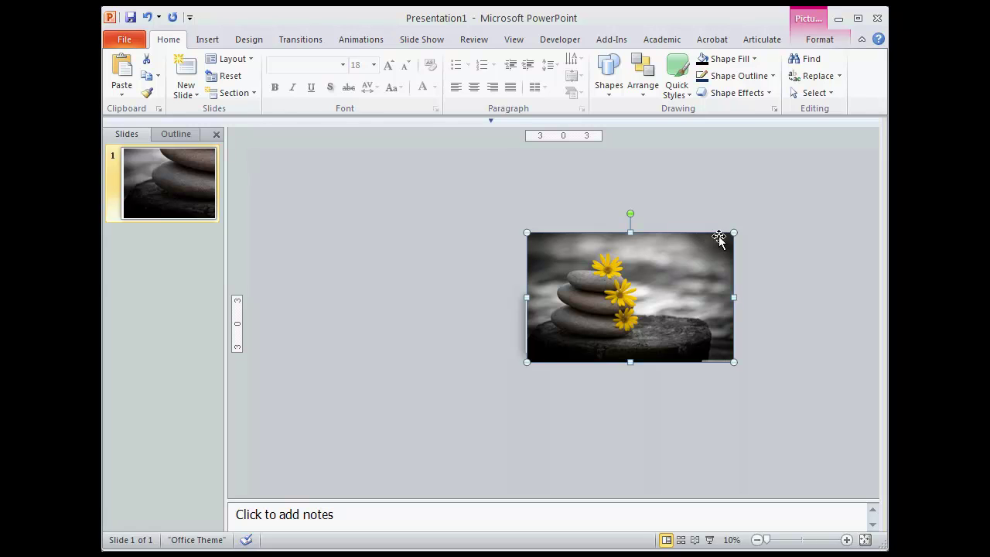
drag(734, 231, 735, 231)
drag(587, 266, 587, 266)
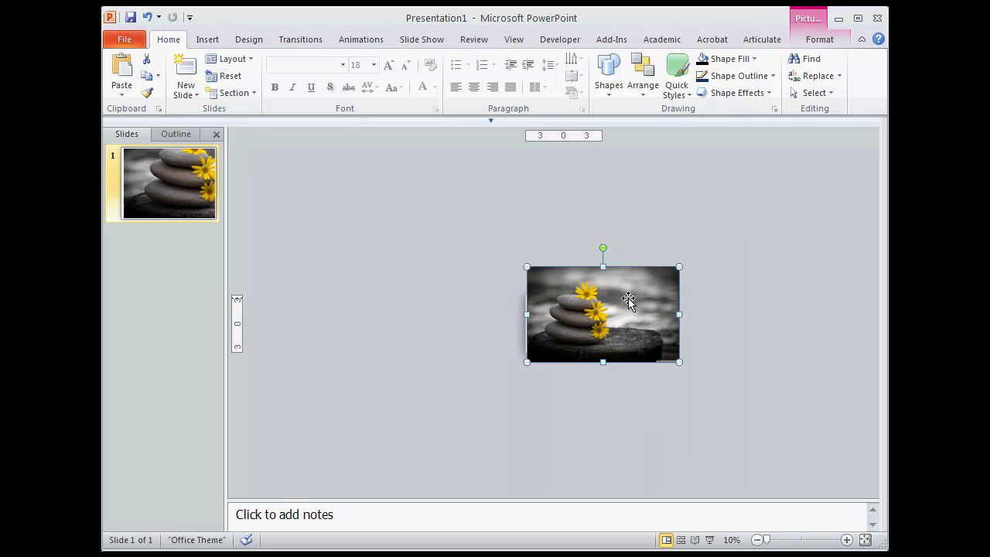
drag(627, 309, 612, 310)
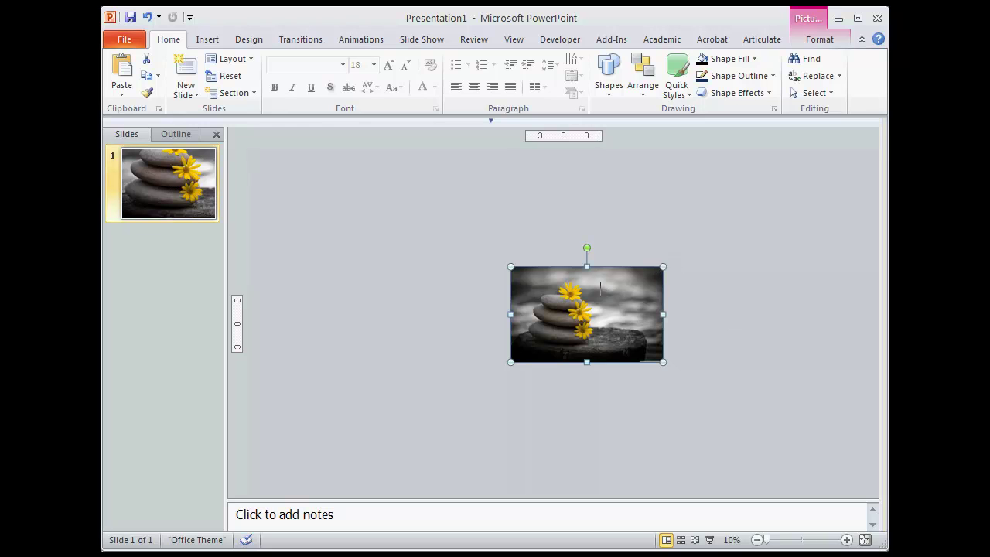
drag(662, 267, 590, 313)
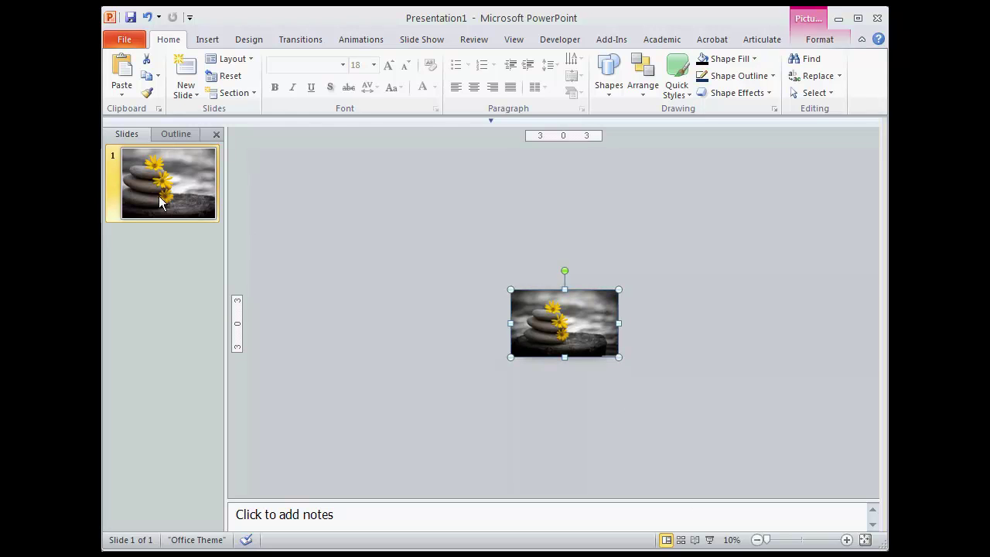
Step: Enlarge the stones picture slightly from its lower-left corner and nudge it left to cover the whole slide
click(847, 540)
click(847, 540)
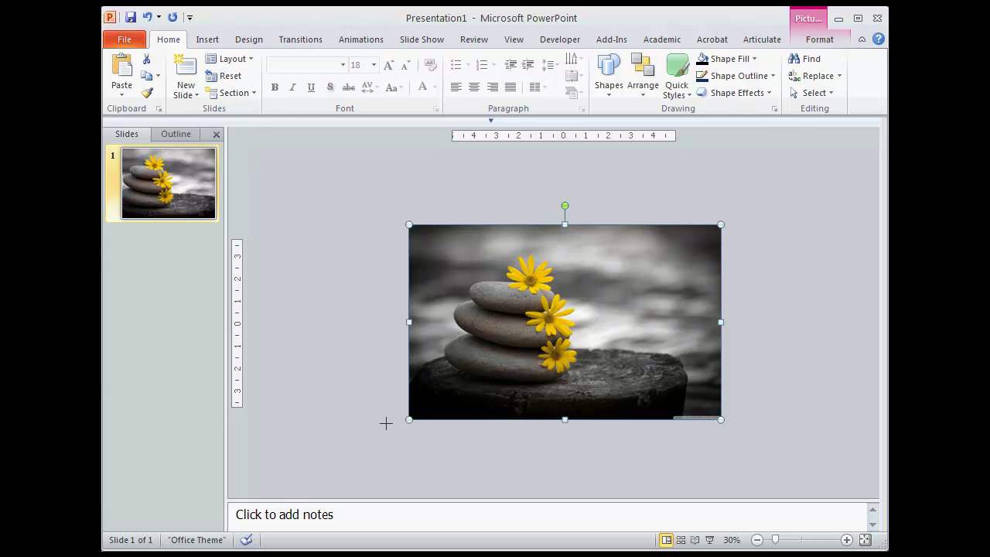
drag(386, 423, 375, 439)
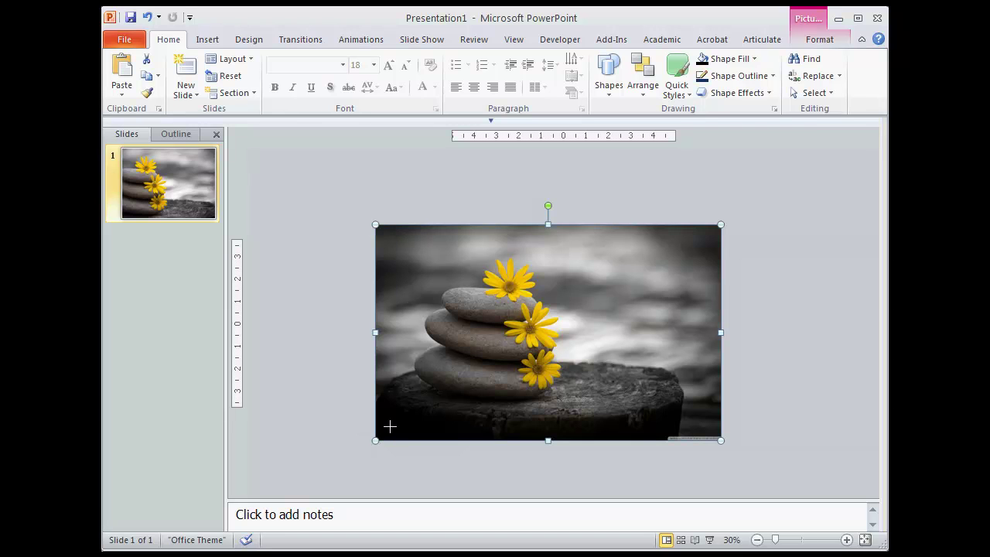
drag(397, 419, 397, 425)
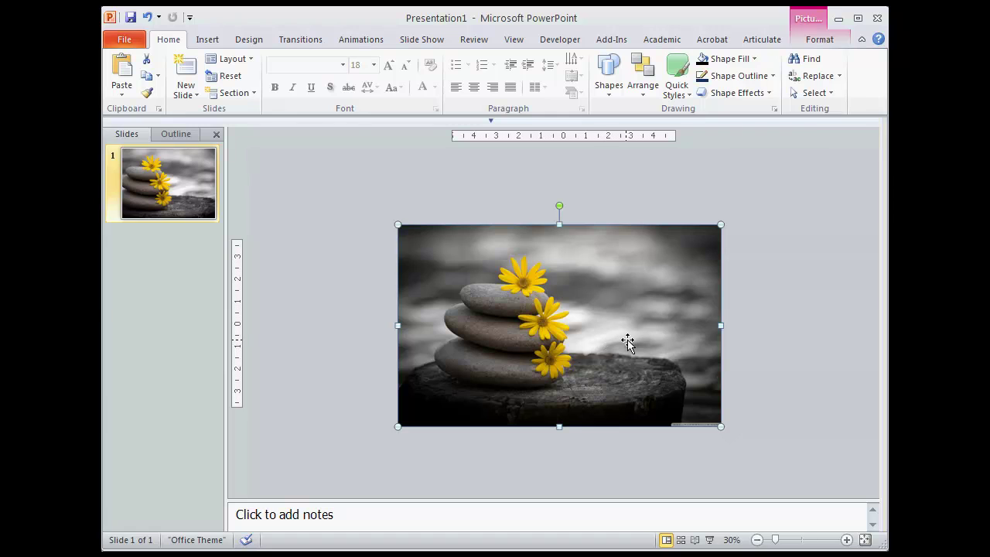
key(Left)
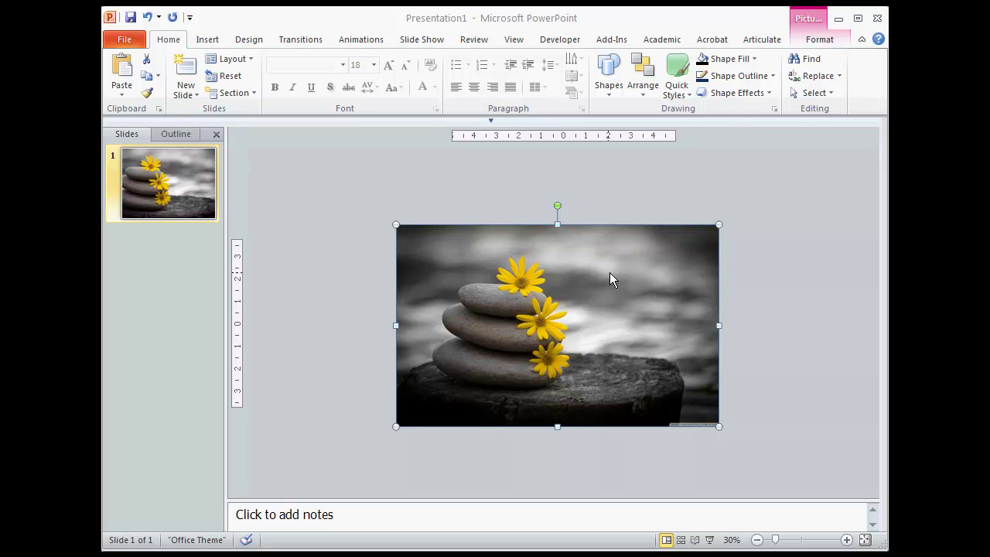
Step: Paste the copied image source URL onto the slide, move it to the upper right of the picture and remove its hyperlink
key(ctrl+v)
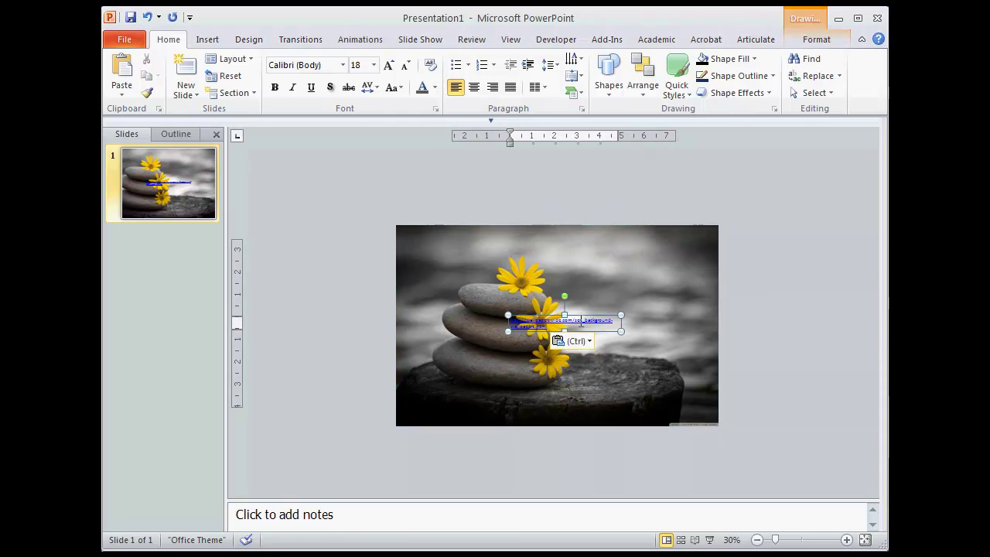
drag(586, 317, 654, 280)
click(846, 540)
click(846, 540)
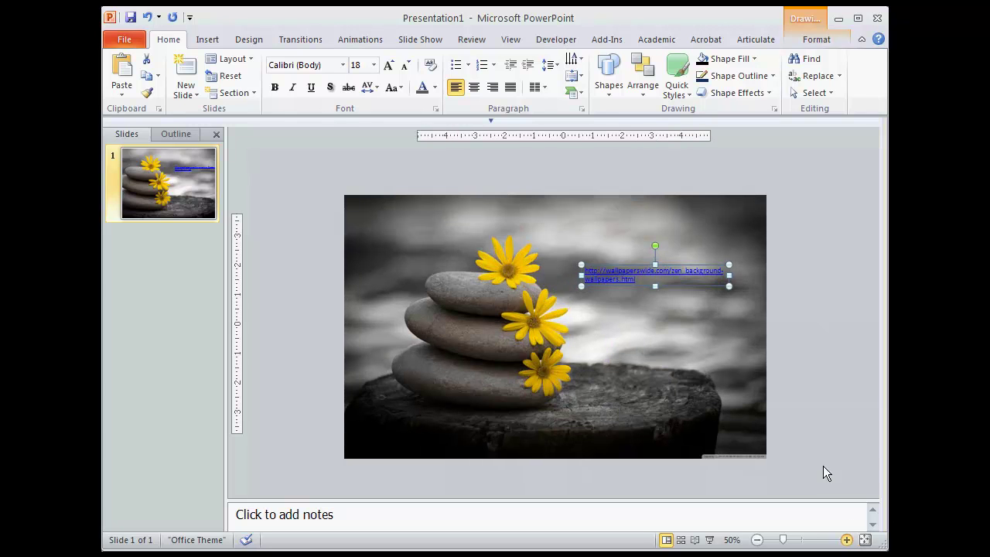
right_click(627, 256)
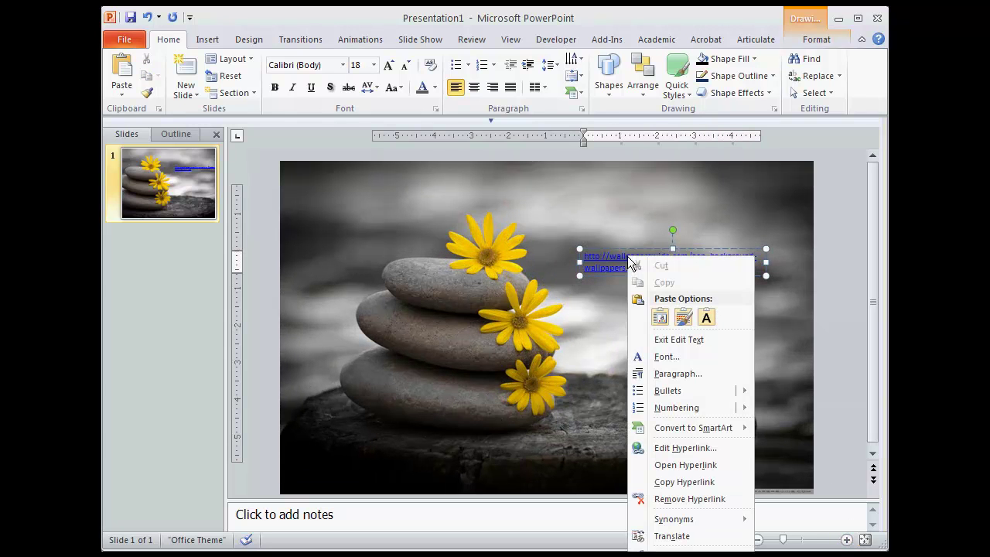
click(697, 497)
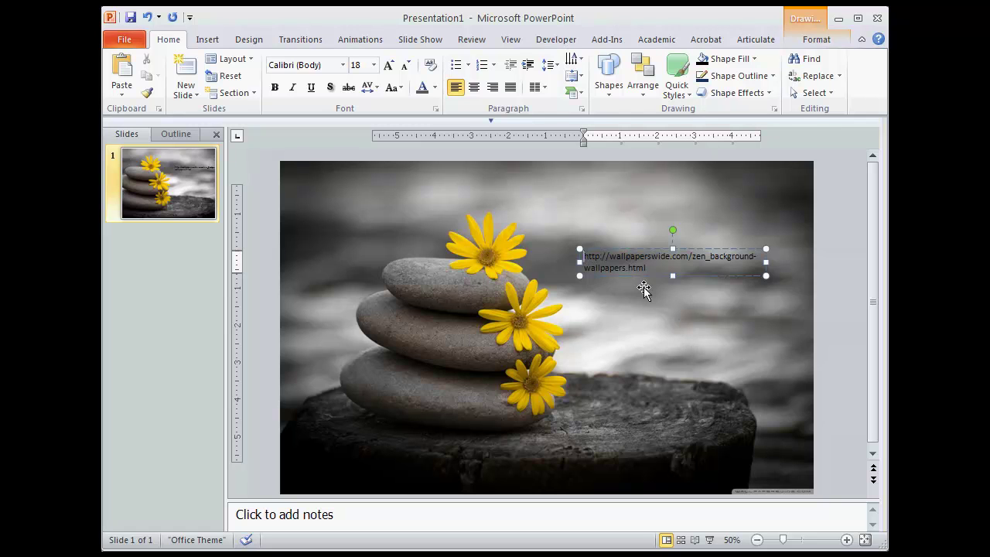
Step: Add the label "Img Source" in front of the URL in the text box
text(Img)
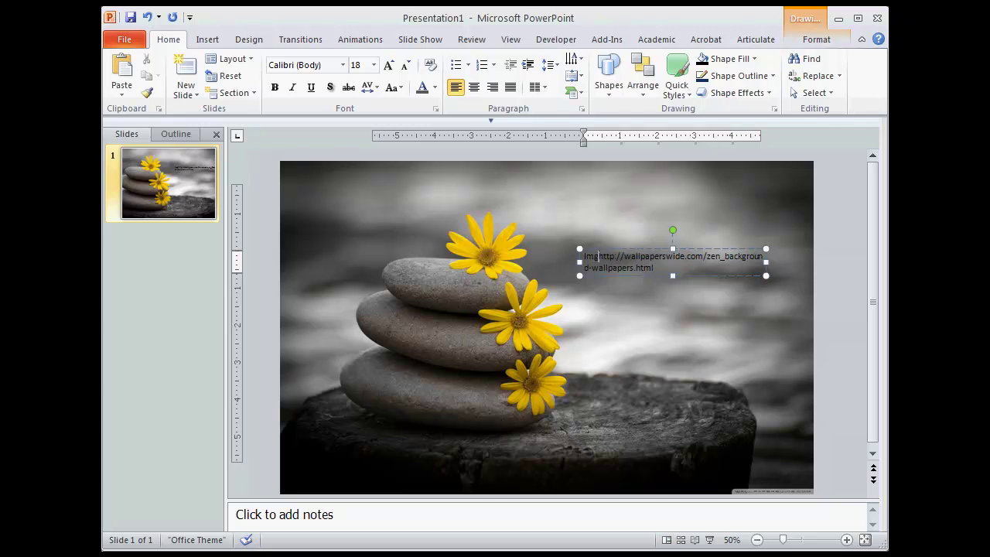
key(Return)
key(BackSpace)
text(Source)
key(Return)
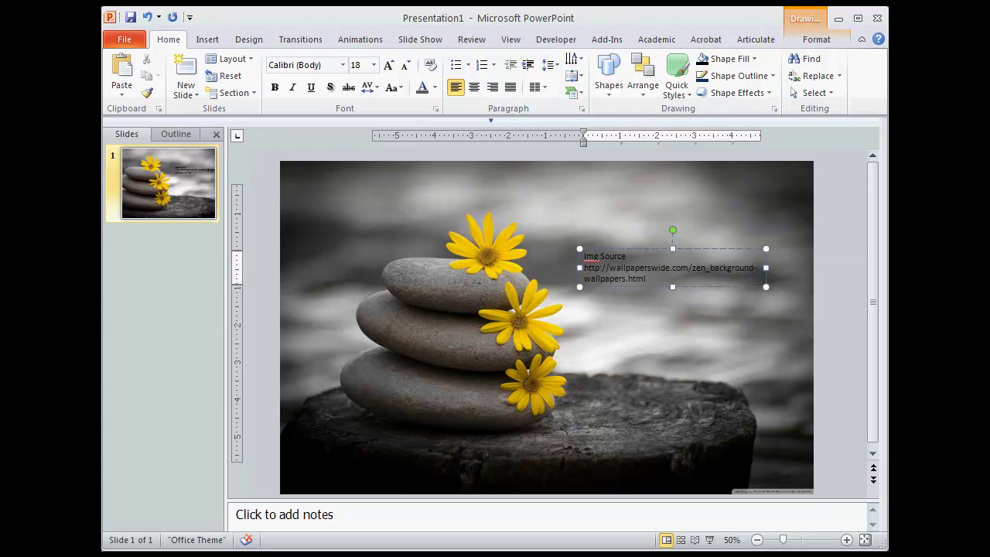
Step: Capitalize the URL's first letter to read "Http" and keep it separated from the "Img Source" label
click(639, 256)
key(Delete)
text(H)
key(Left)
key(BackSpace)
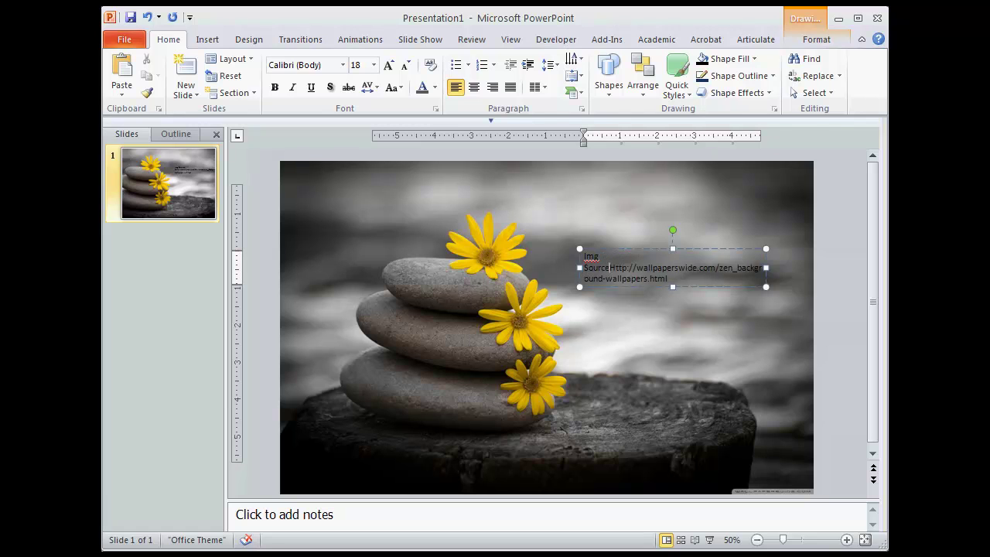
key(Return)
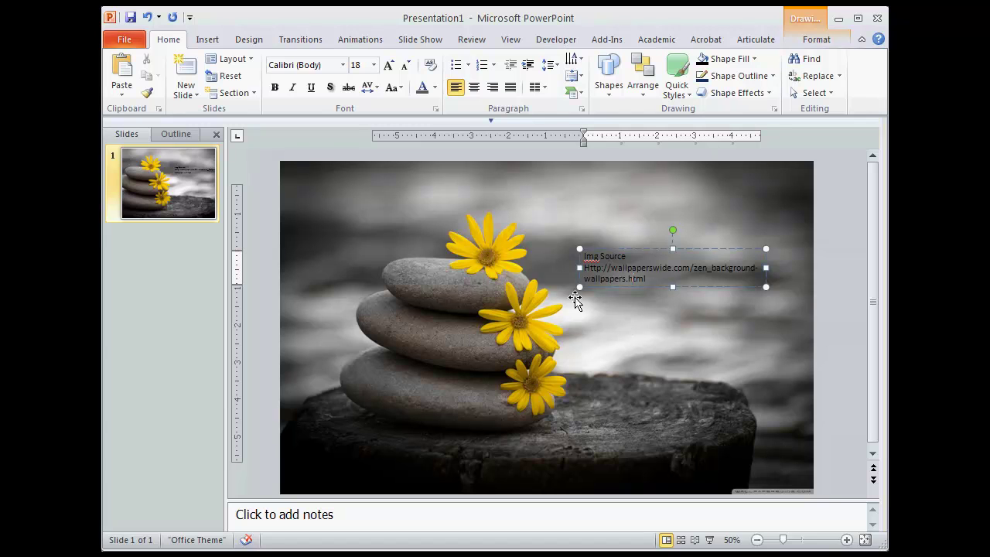
Step: Move the image source text box down to the base of the stones, over the tree stump
click(645, 287)
drag(579, 420, 497, 448)
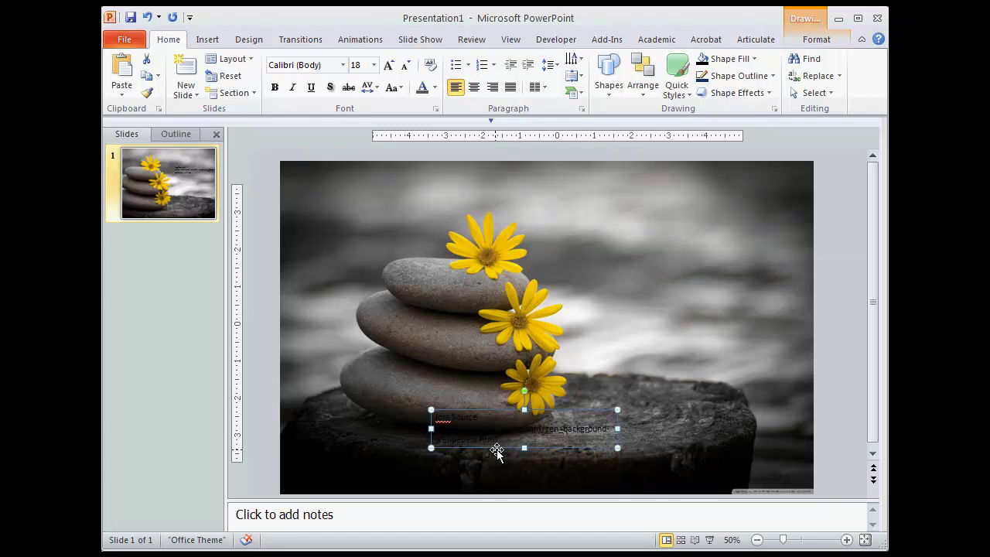
click(619, 430)
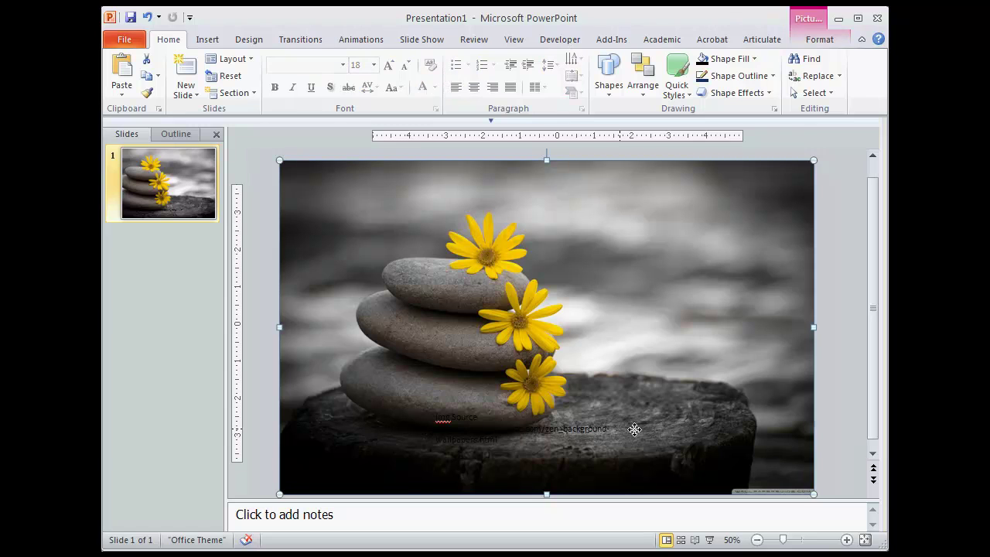
click(588, 429)
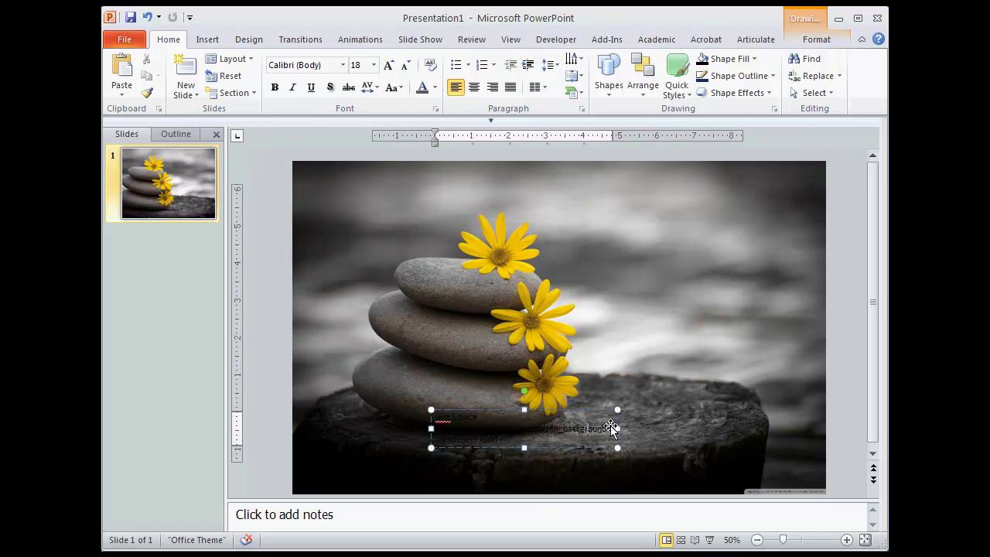
Step: Widen the image source text box and reduce its text to 16 pt
click(617, 428)
drag(642, 433, 658, 429)
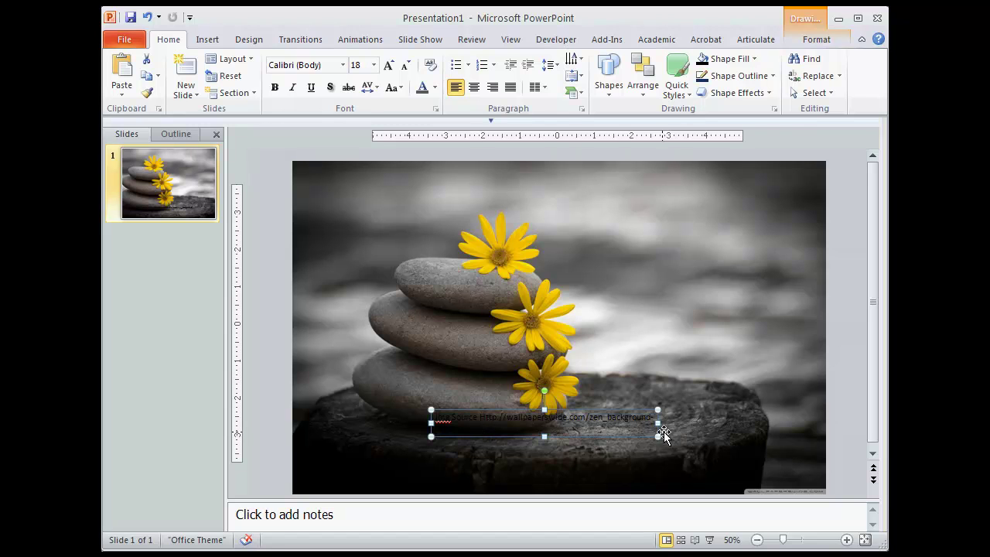
click(405, 65)
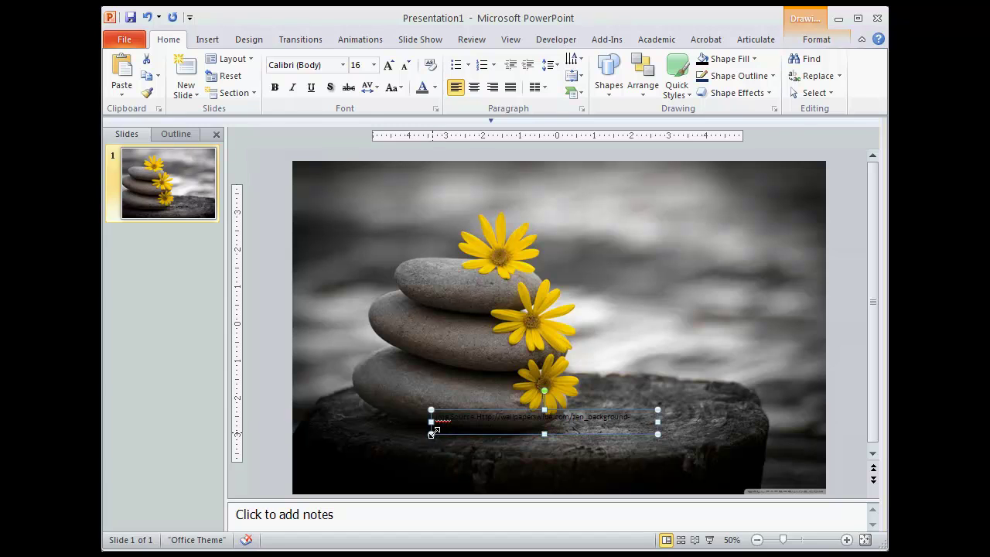
drag(429, 433, 424, 433)
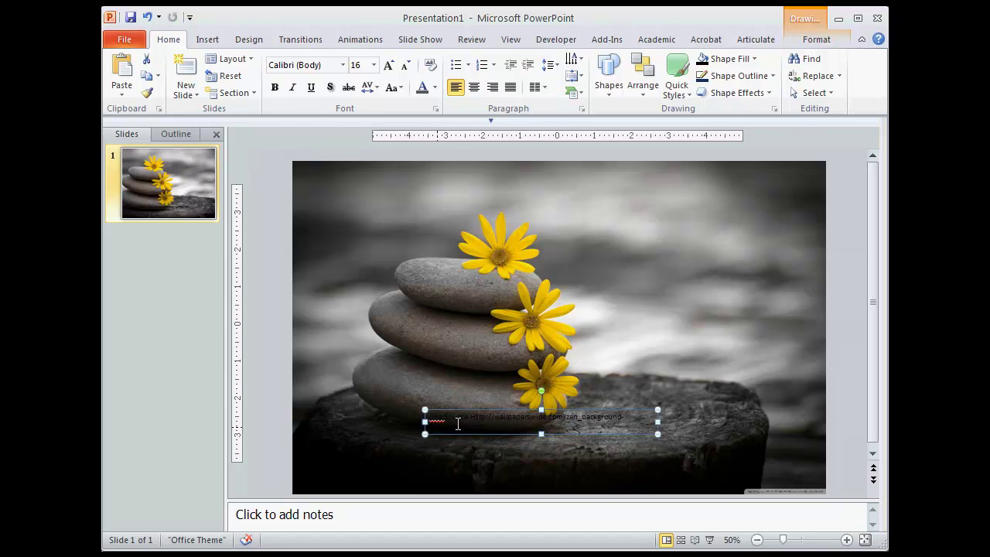
Step: Recolor all of the image source text dark grey so that it blends into the picture
click(500, 418)
key(ctrl+a)
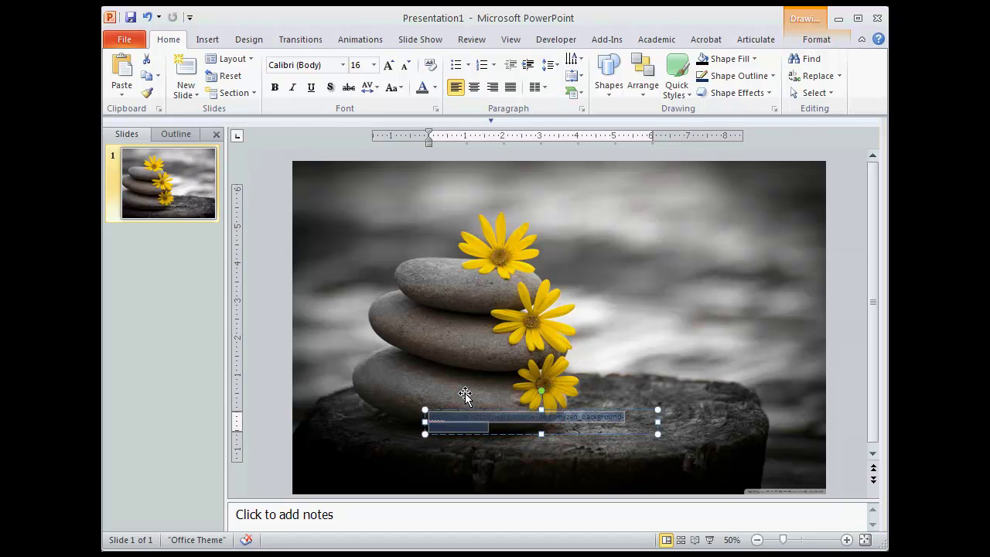
click(435, 88)
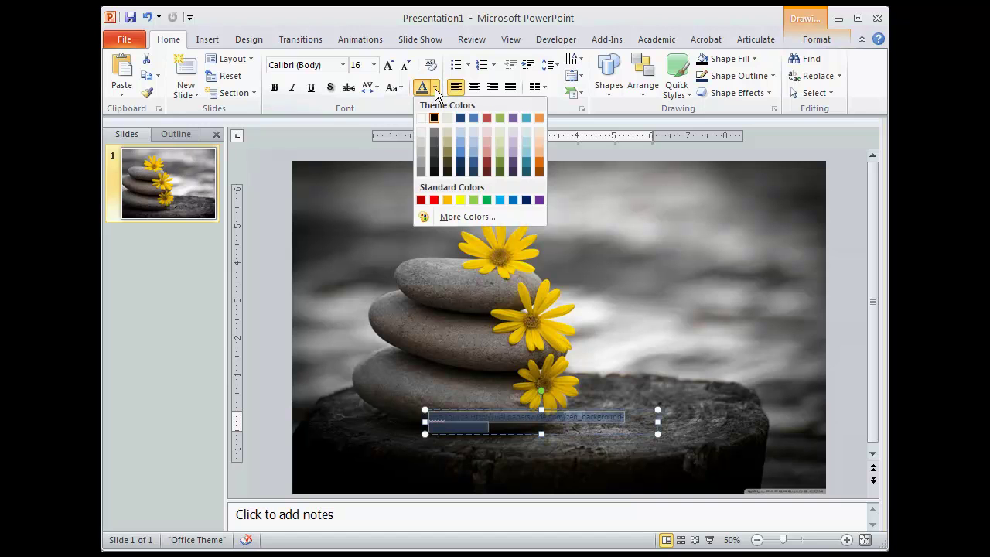
click(431, 150)
click(497, 452)
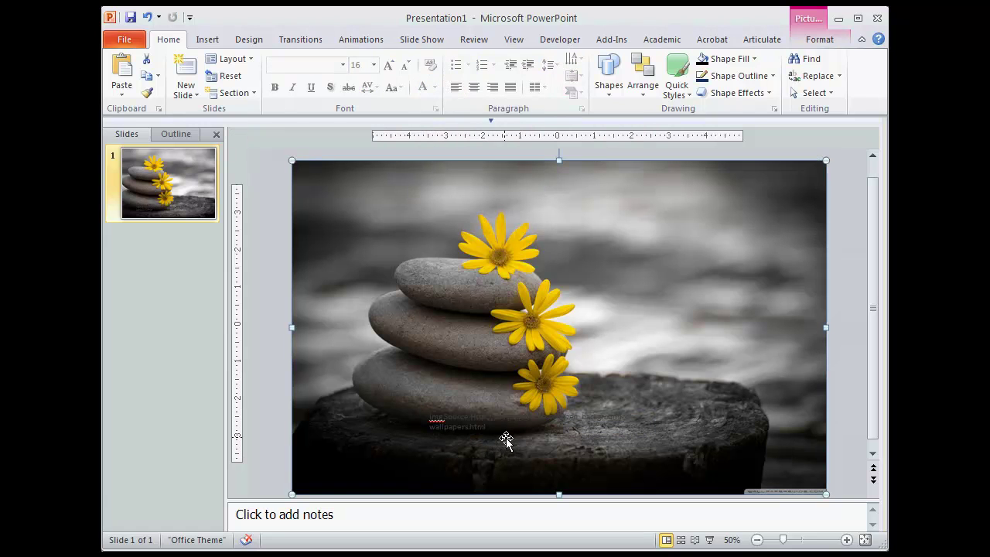
Step: Shift the picture and the image source text box left, placing the text along the bottom of the lowest stone
click(499, 433)
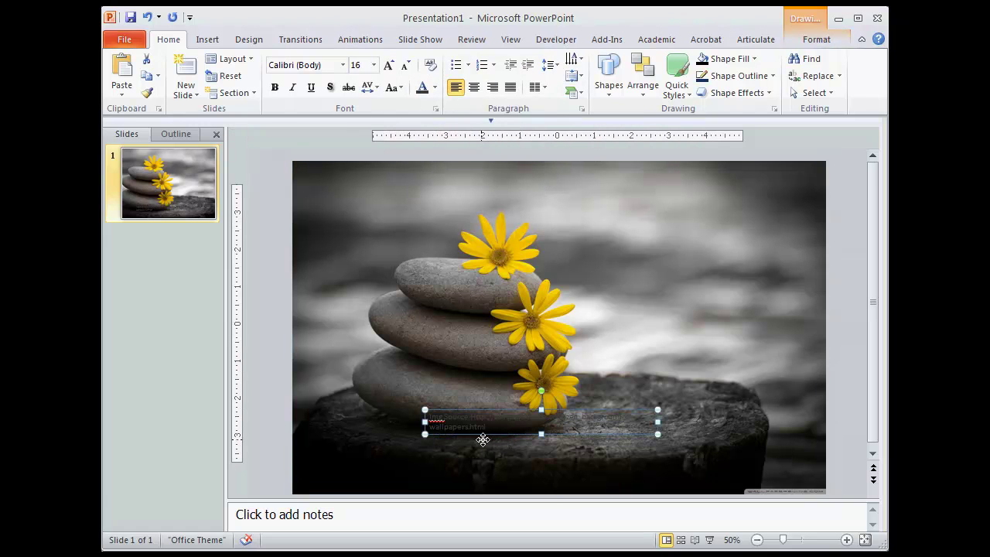
drag(490, 438, 454, 440)
click(474, 440)
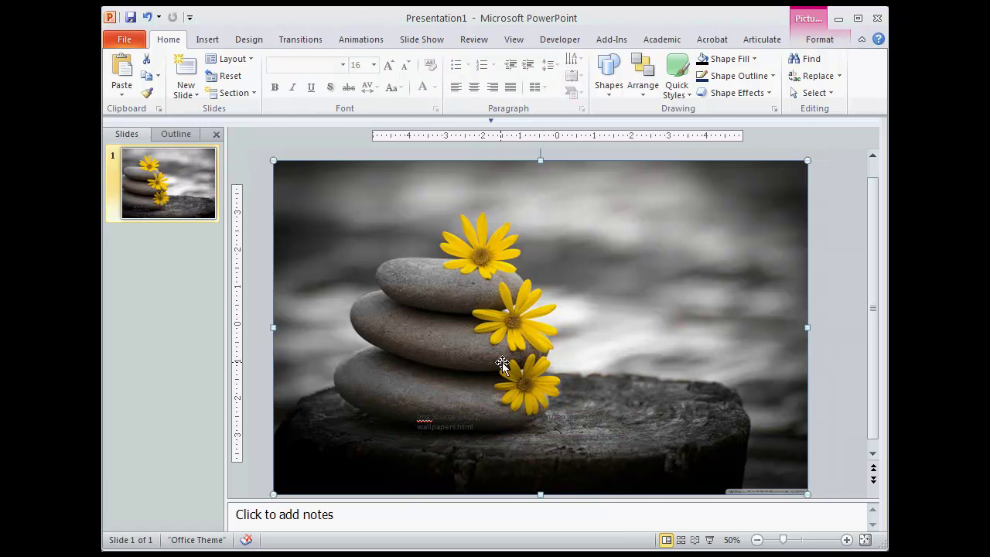
click(465, 424)
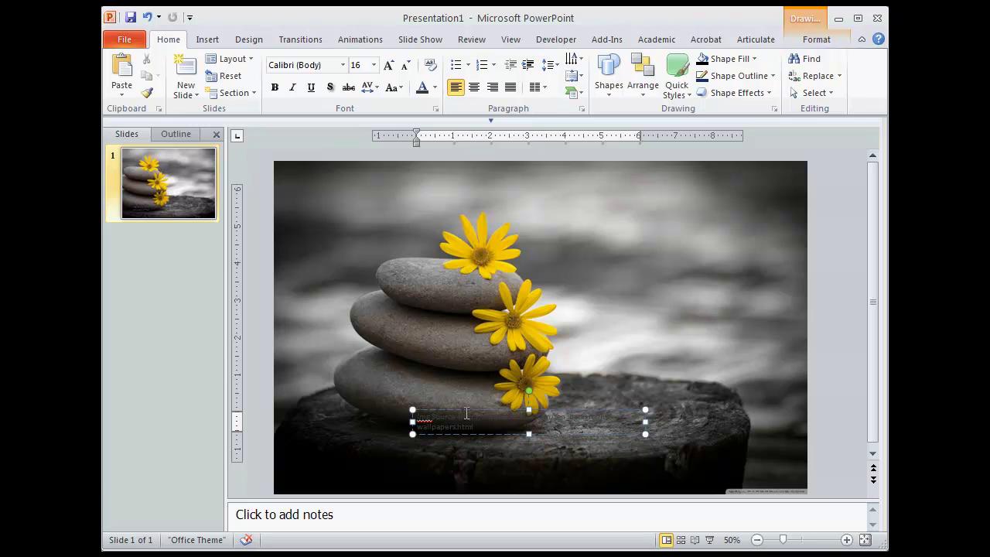
drag(442, 410, 416, 411)
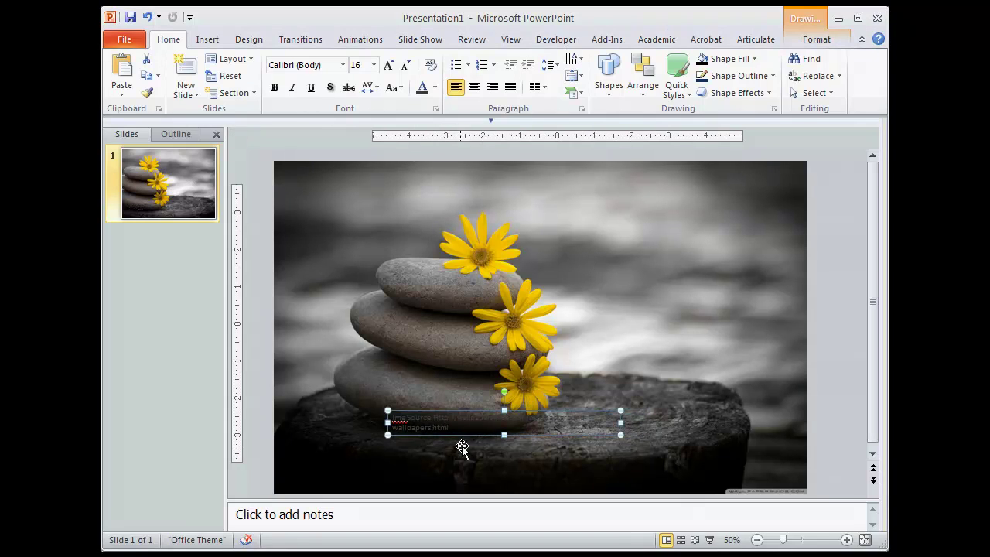
click(473, 465)
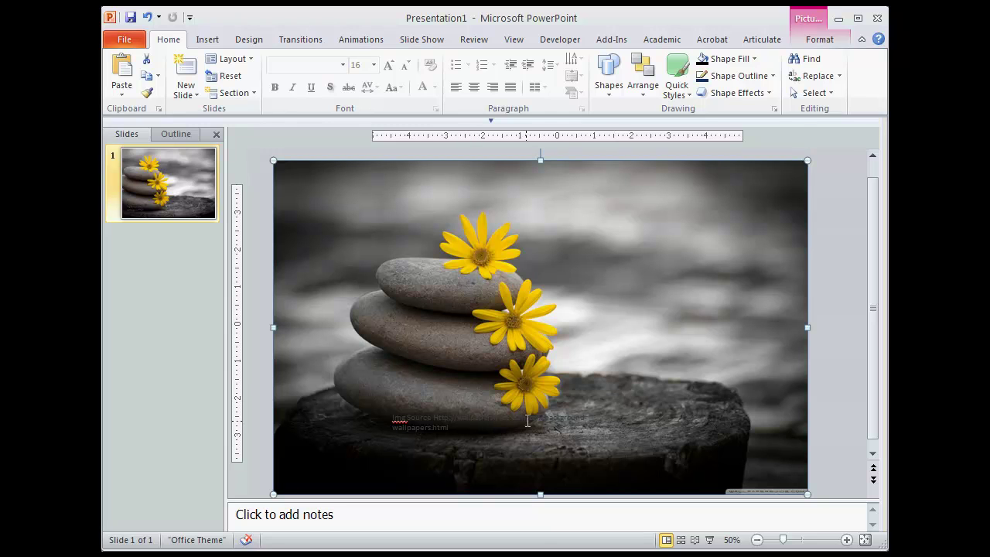
Step: Recolor all of the image source text one shade lighter dark grey
click(847, 539)
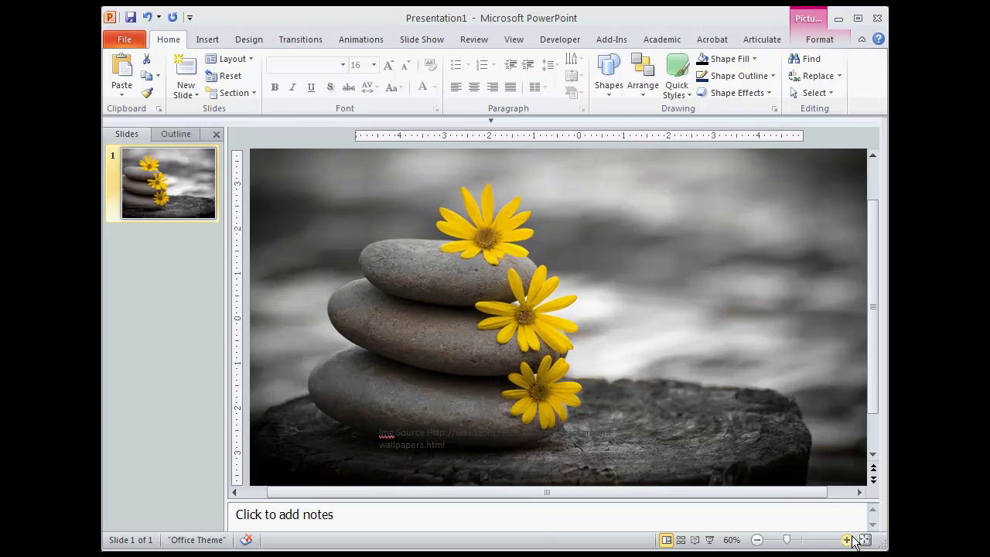
click(848, 539)
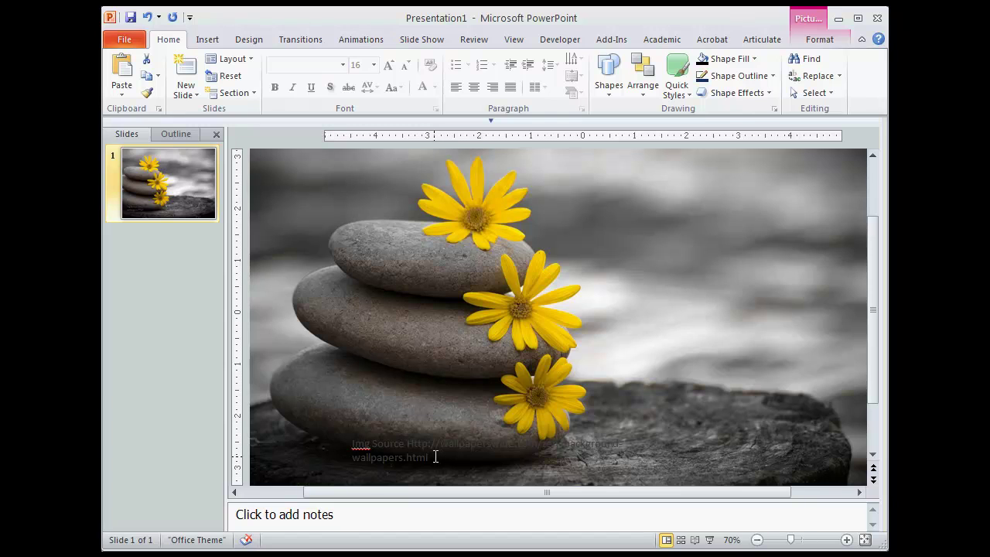
click(432, 460)
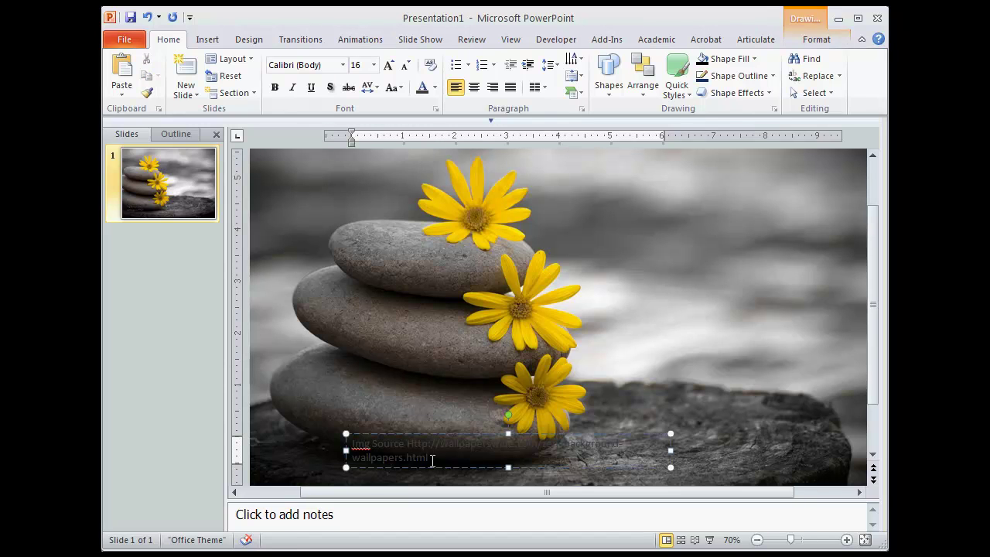
drag(433, 460, 332, 433)
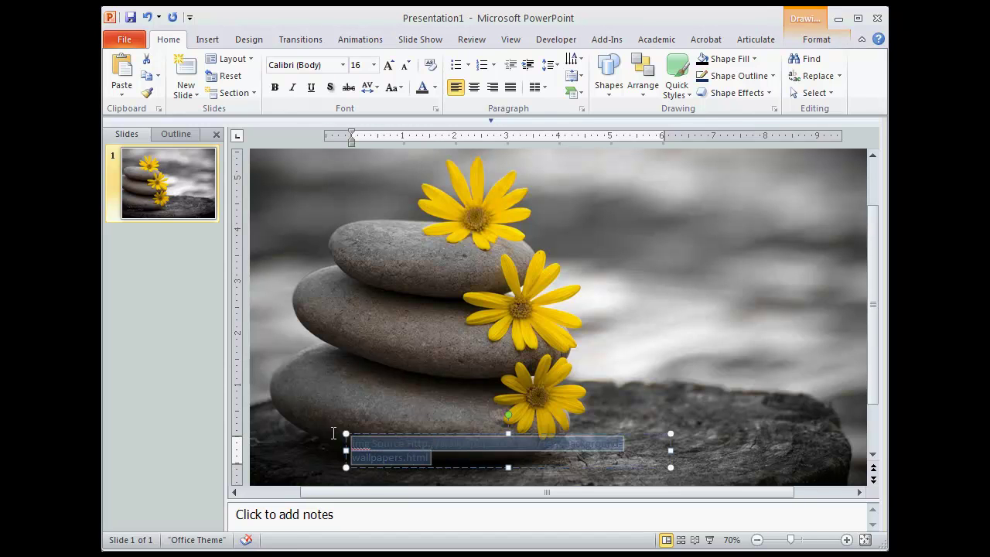
click(433, 88)
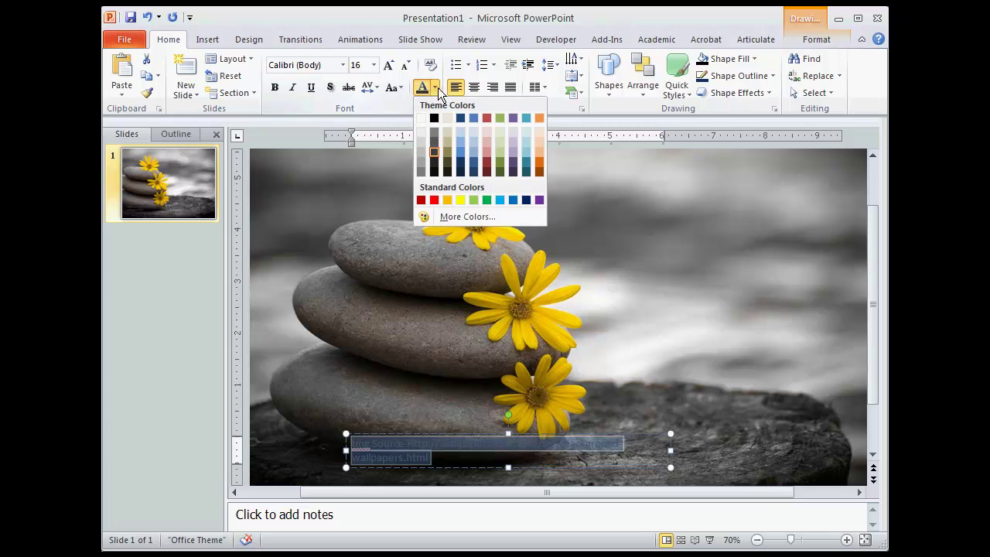
click(434, 143)
click(793, 347)
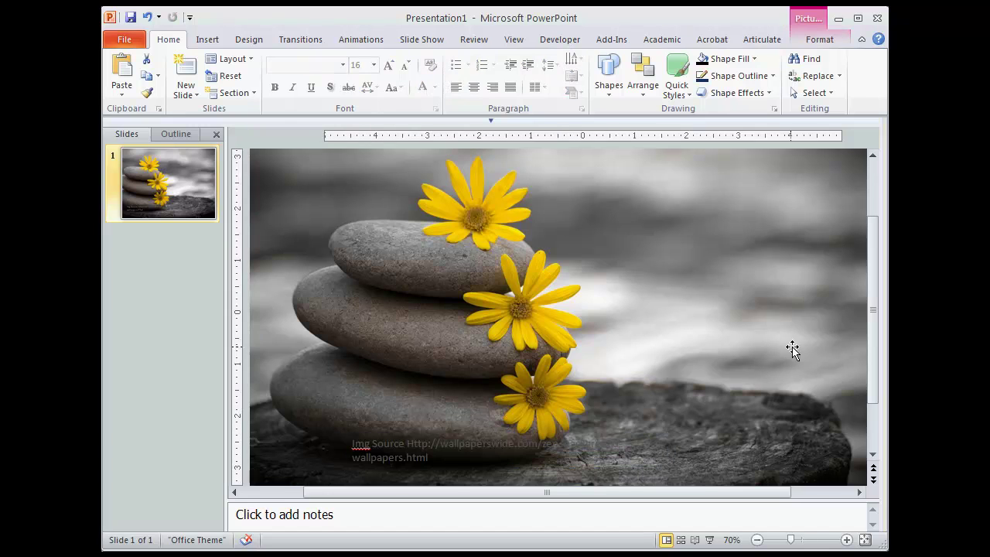
Step: Shift the image source text box slightly down and left along the base of the lowest stone
click(459, 466)
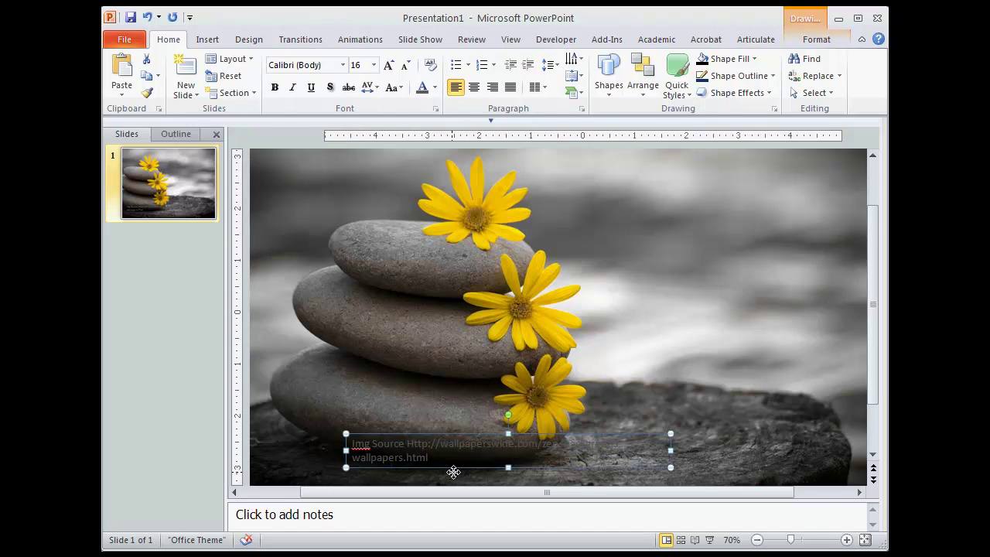
click(453, 471)
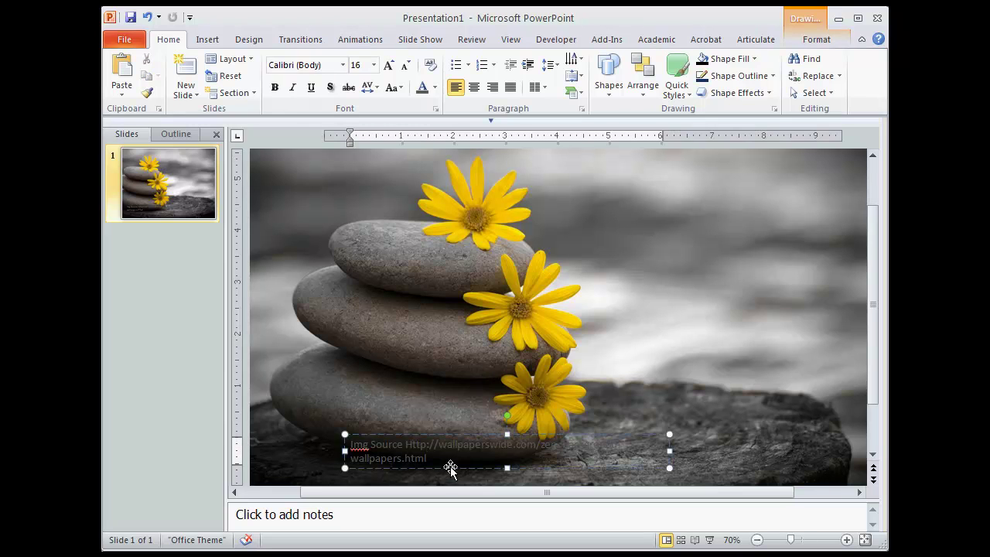
click(450, 468)
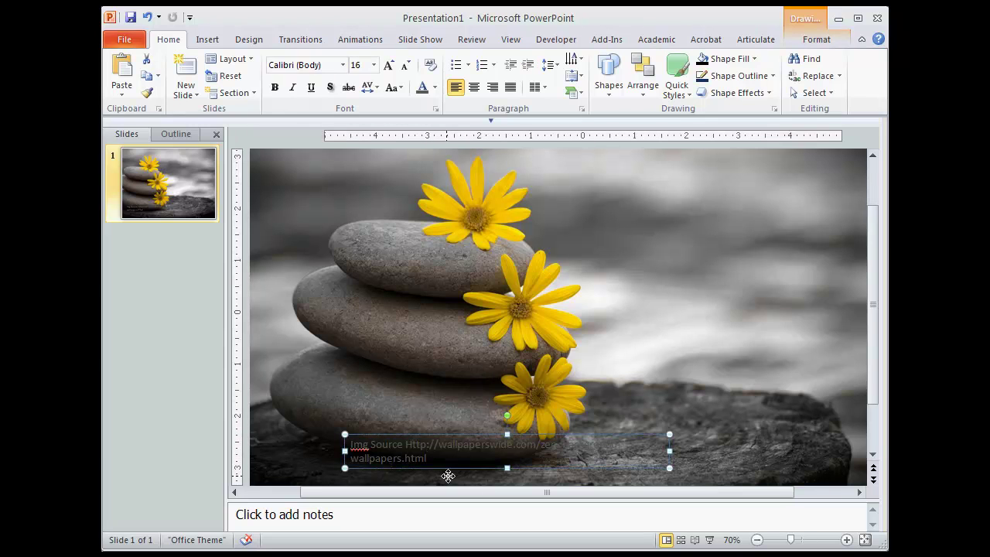
drag(440, 473, 429, 479)
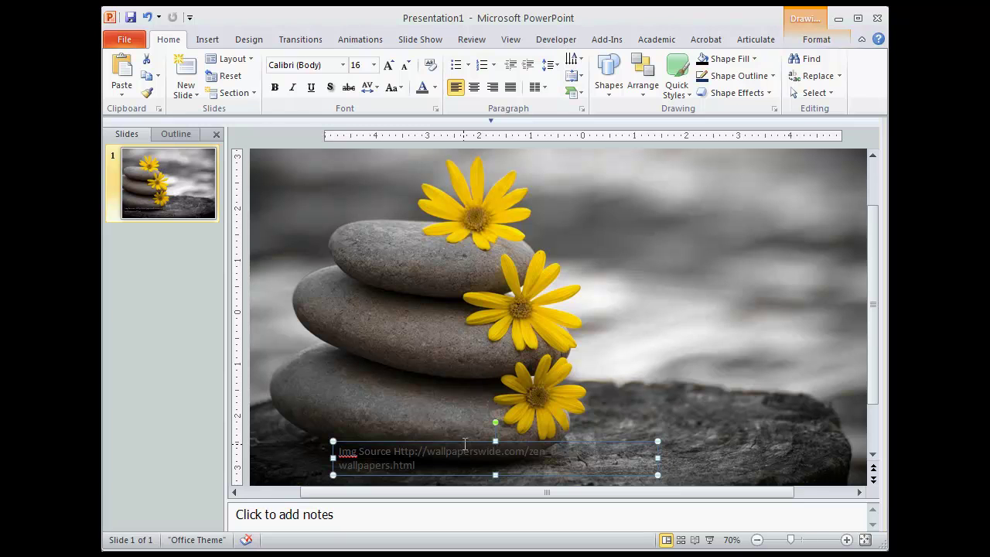
Step: Give the image source text box a solid black fill with 70% transparency
right_click(465, 441)
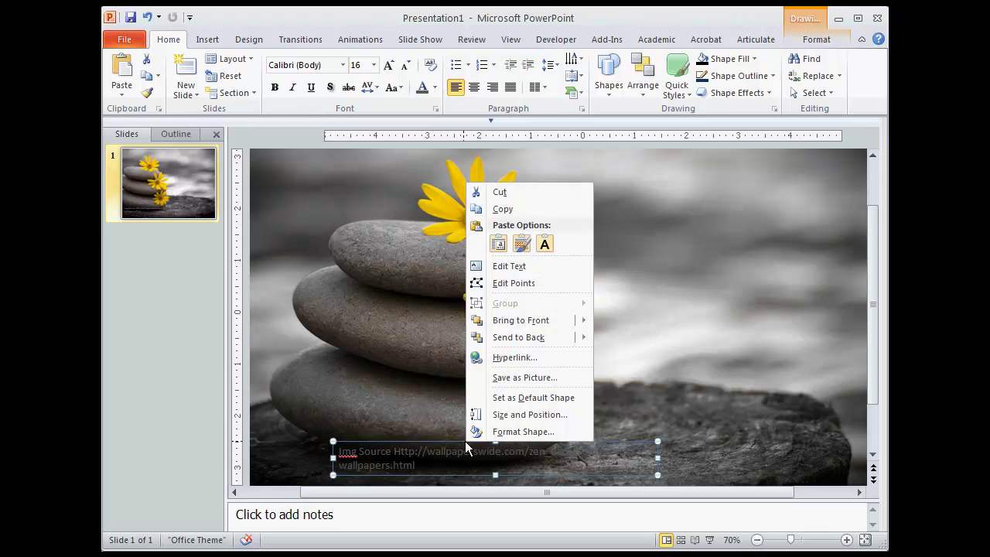
click(506, 432)
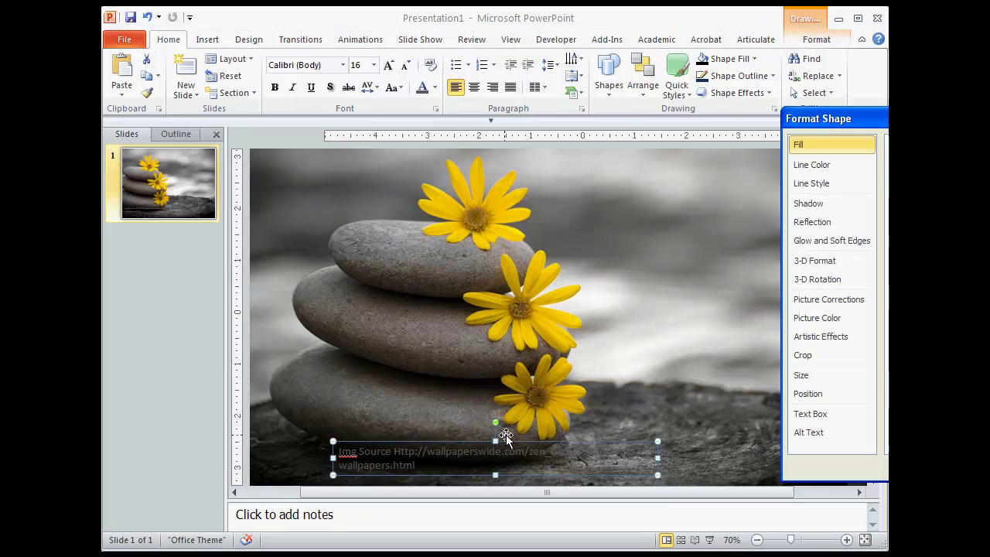
drag(886, 117, 672, 117)
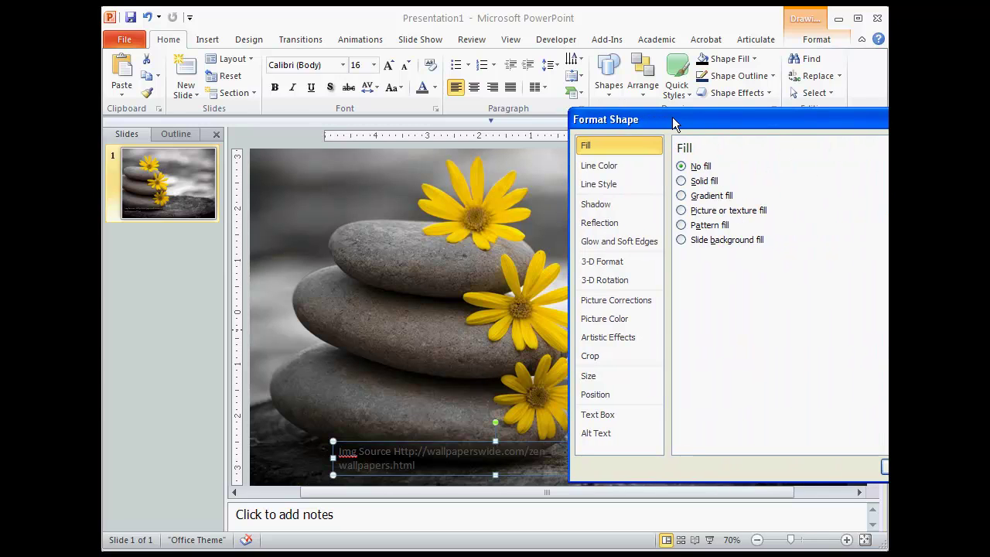
click(682, 182)
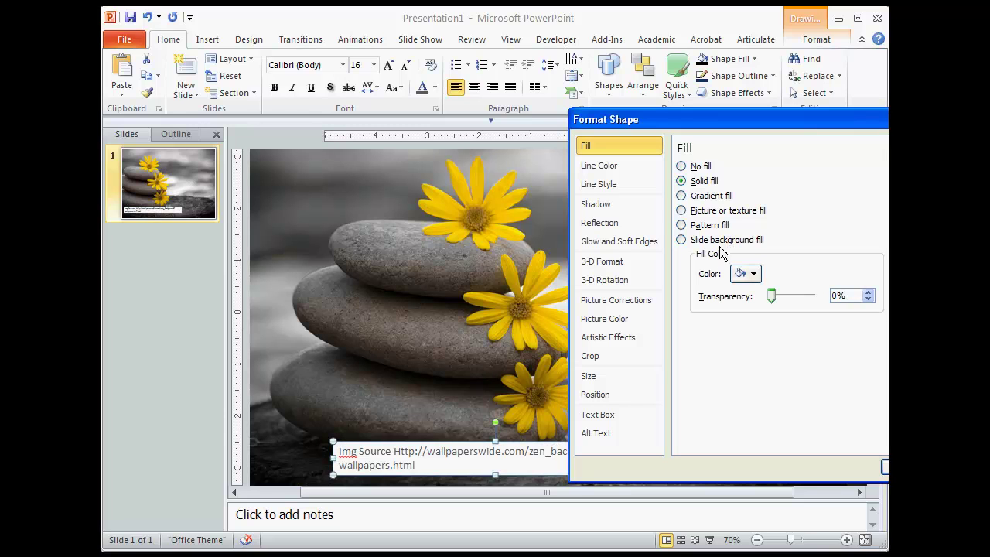
click(750, 275)
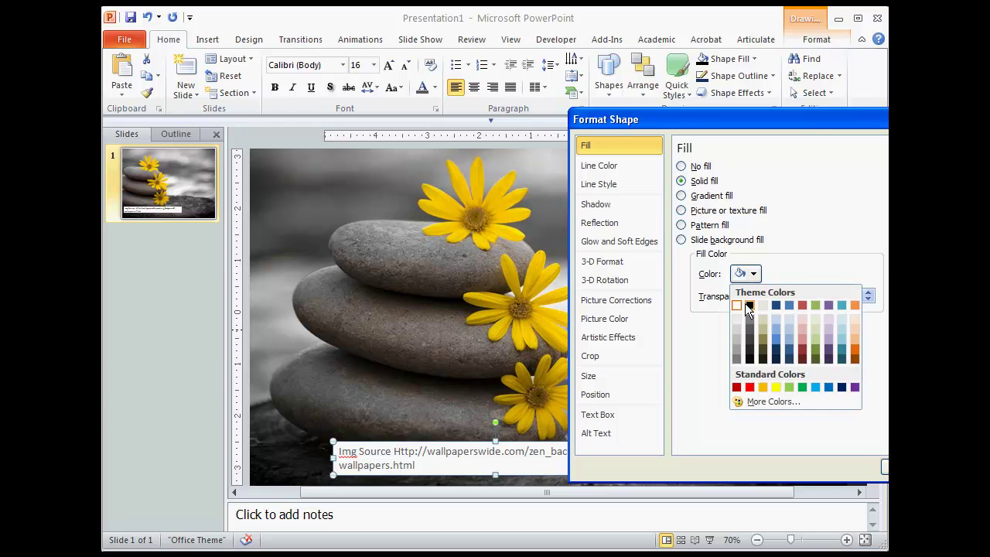
click(749, 306)
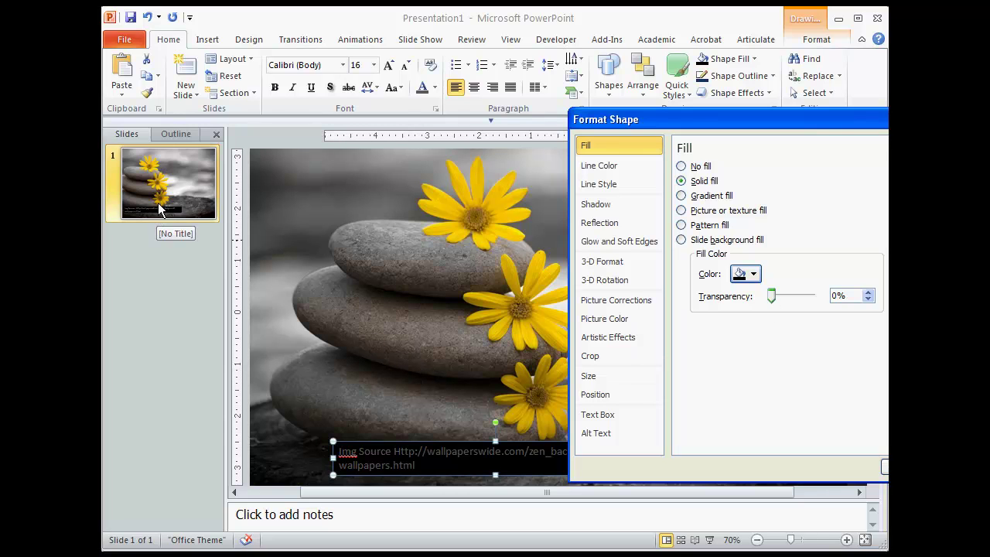
drag(771, 296, 800, 297)
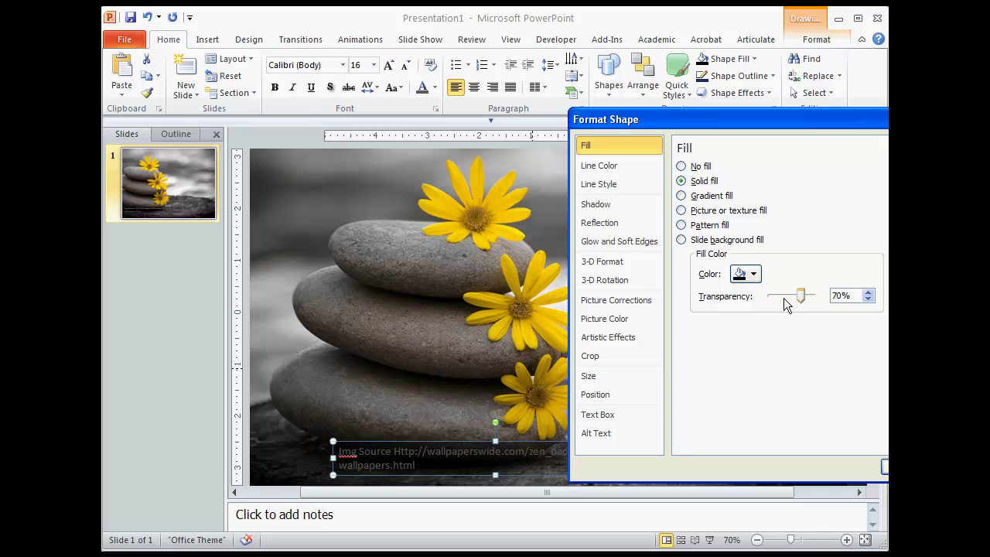
key(Escape)
click(753, 357)
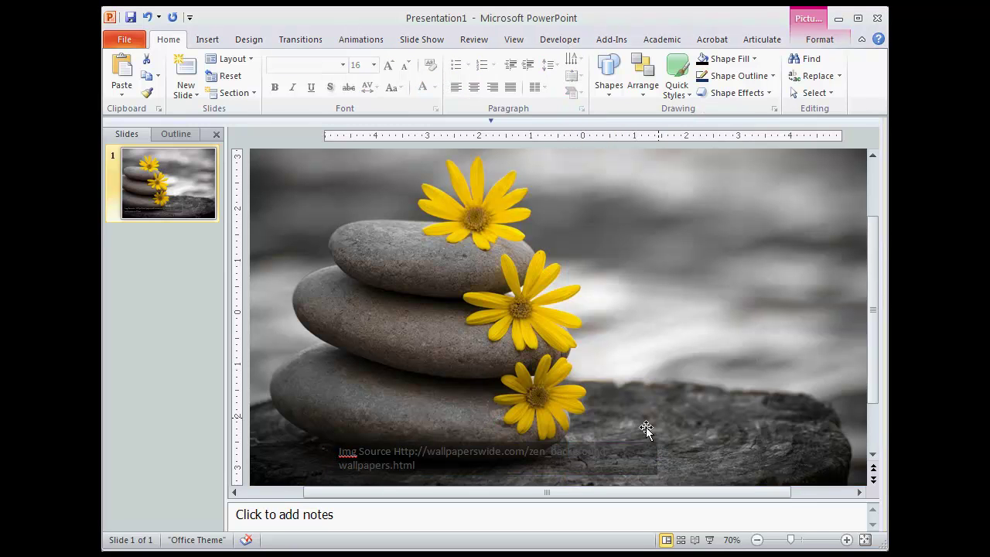
Step: Try a lighter, medium grey font color on all of the image source text
drag(414, 464, 319, 438)
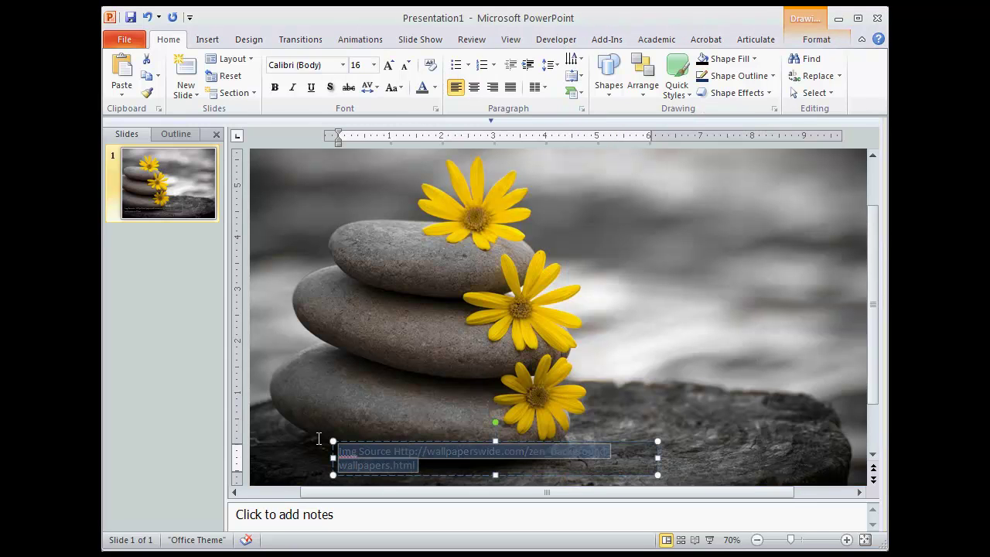
click(434, 87)
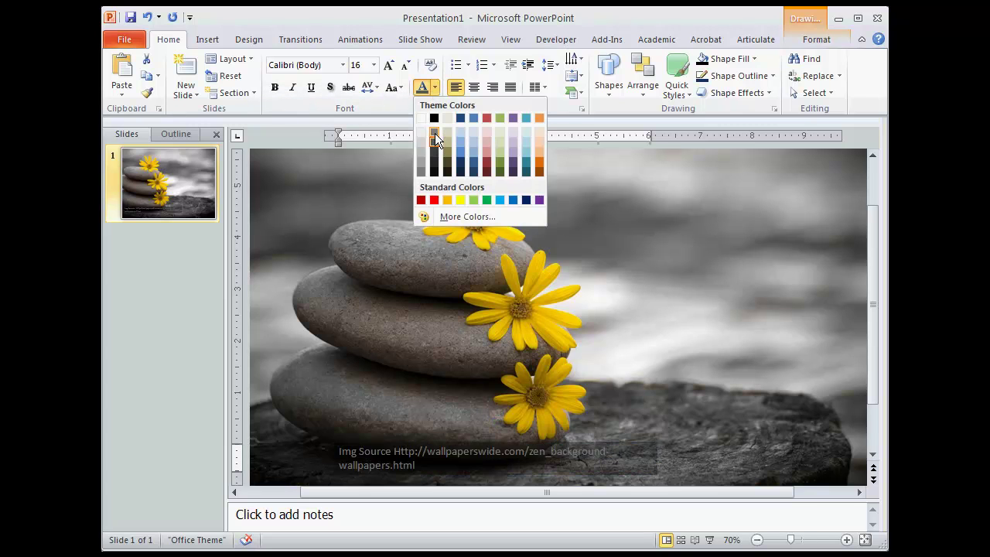
click(435, 142)
click(667, 313)
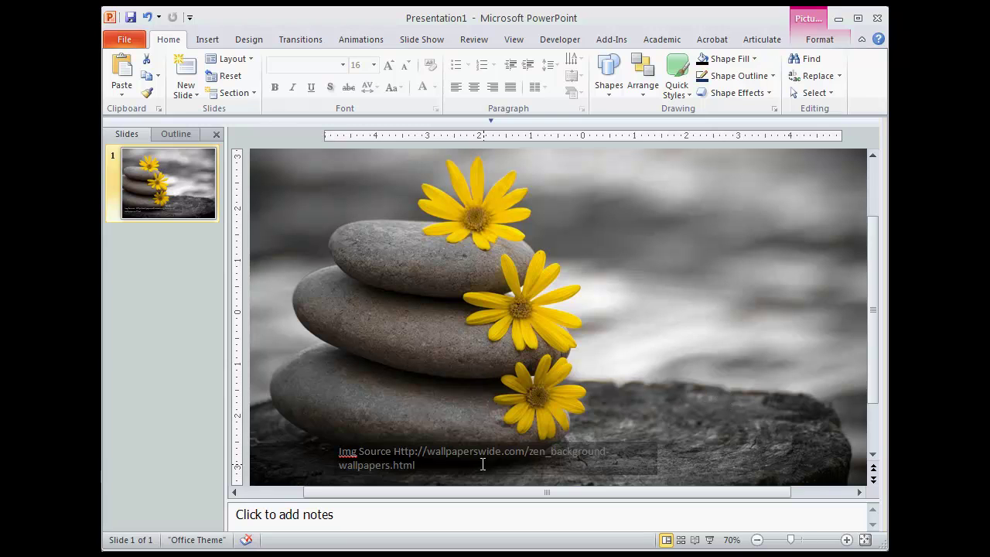
Step: Set all of the image source text to the next darker shade of grey
drag(438, 469, 339, 435)
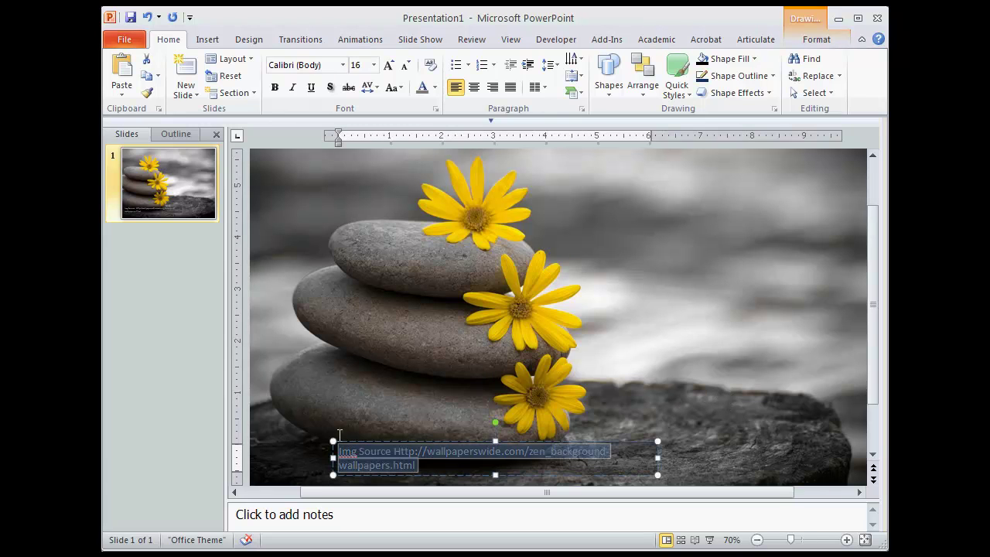
click(435, 88)
click(431, 140)
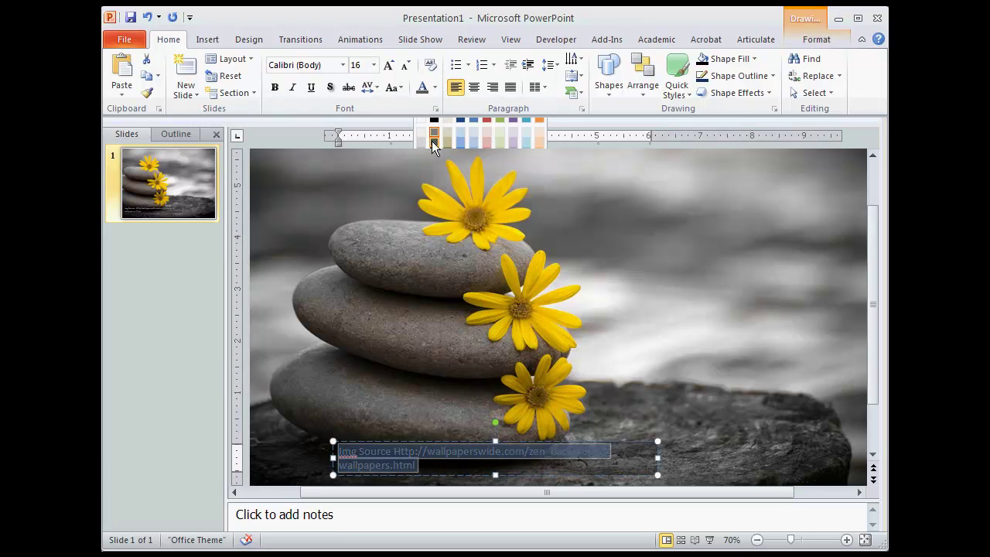
click(592, 281)
Step: Move the image source text box slightly left at the same height
click(586, 448)
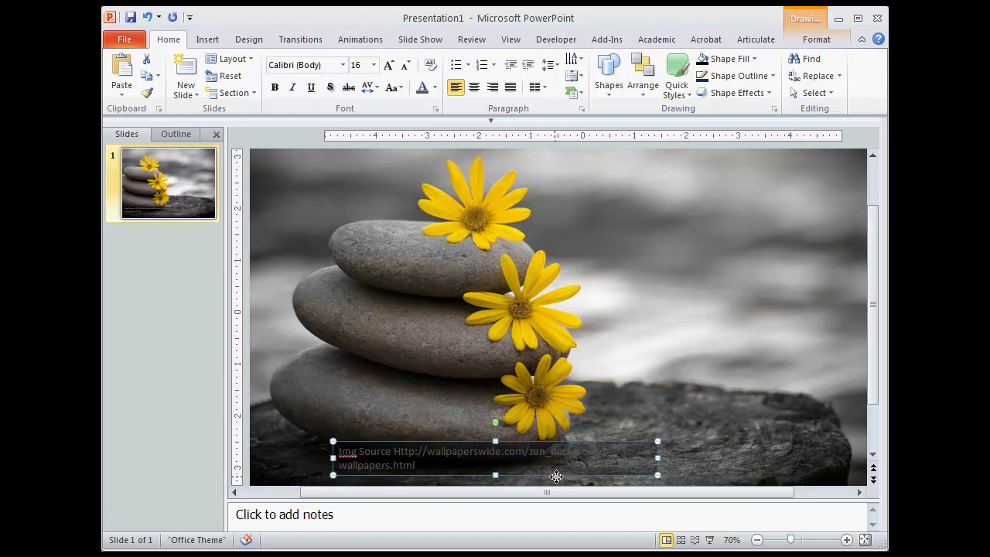
drag(584, 471, 581, 483)
key(Up)
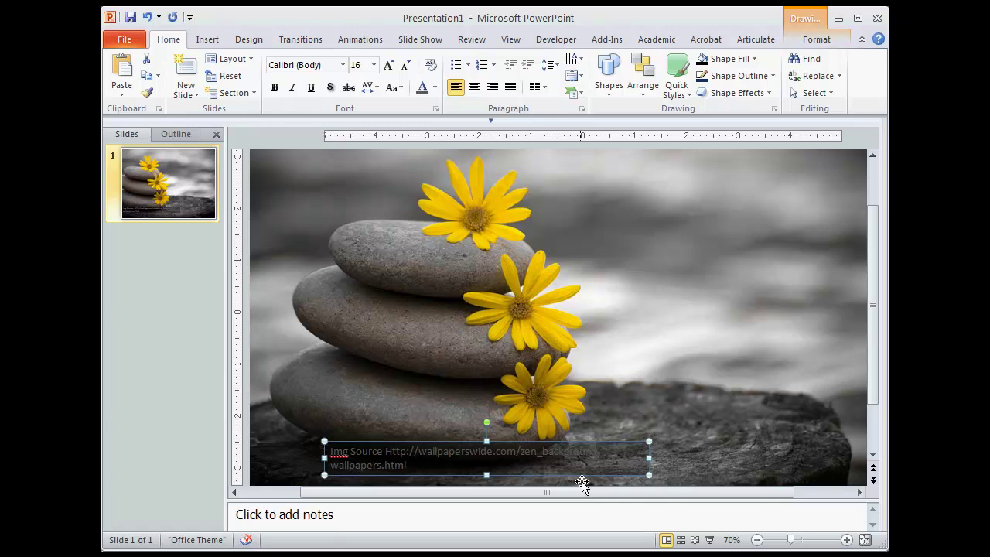
Step: Lower the transparency of the image source text box's black fill to make its backing somewhat darker
right_click(641, 444)
click(670, 432)
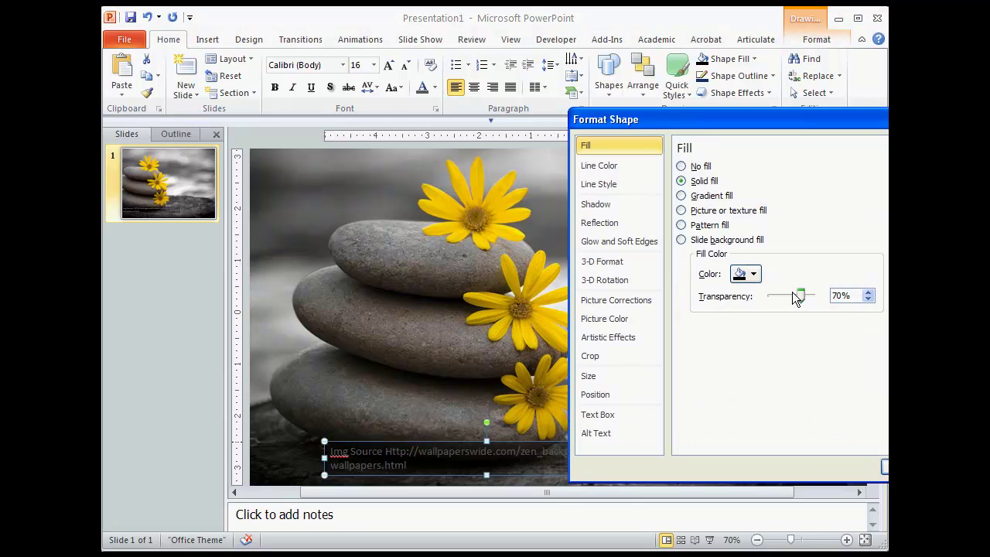
drag(796, 298, 787, 296)
drag(755, 120, 759, 23)
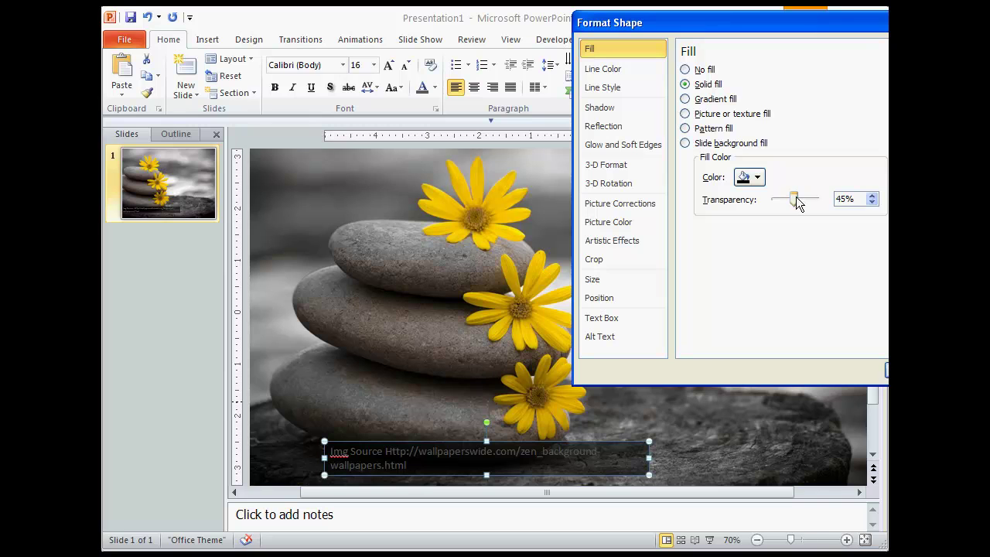
drag(794, 199, 799, 199)
click(885, 373)
click(782, 402)
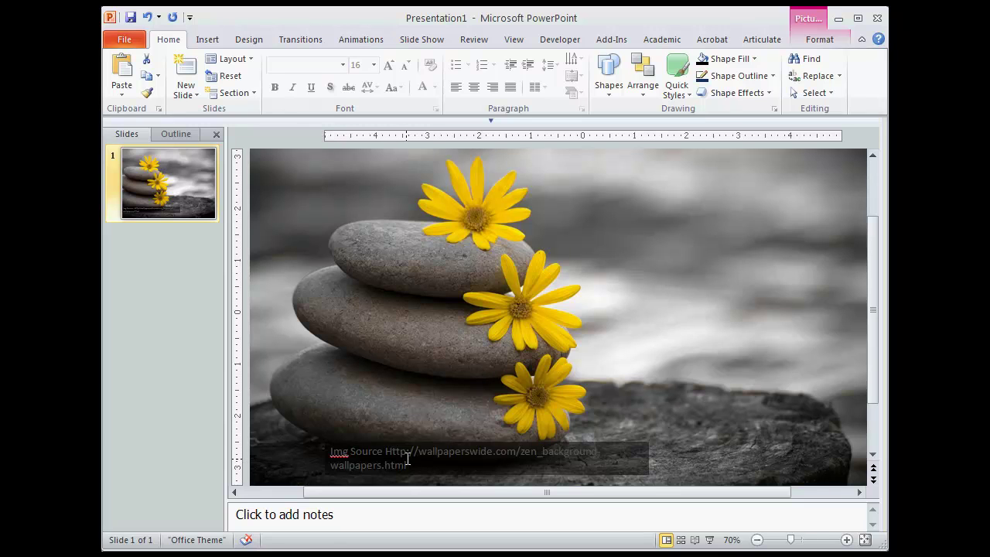
Step: Nudge the image source text box slightly right and down beneath the lowest stone, and deselect it
click(407, 459)
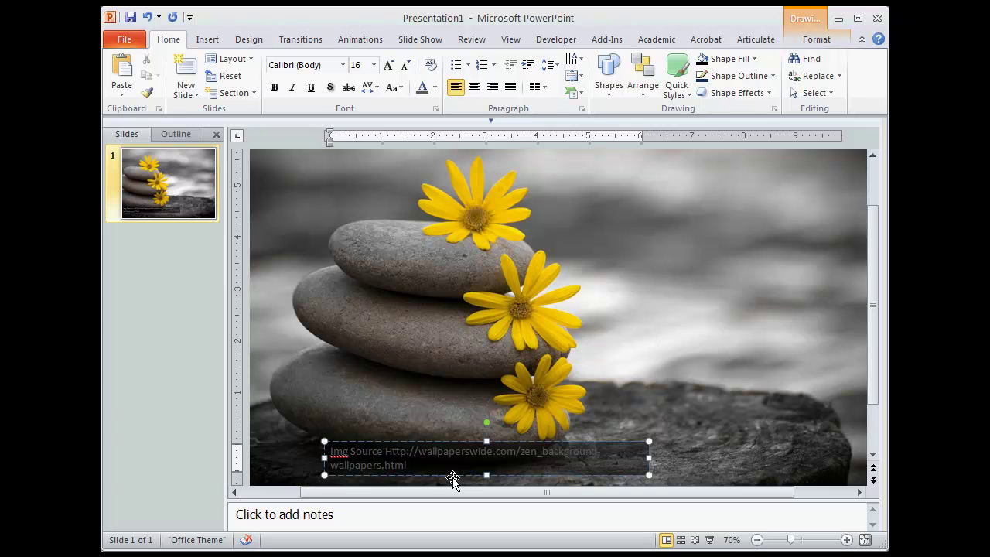
text(0)
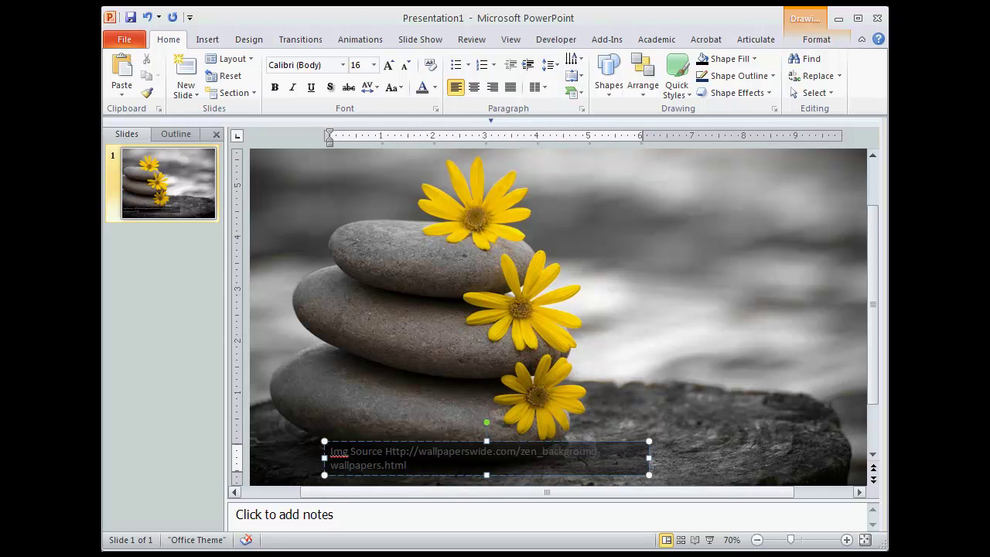
click(465, 475)
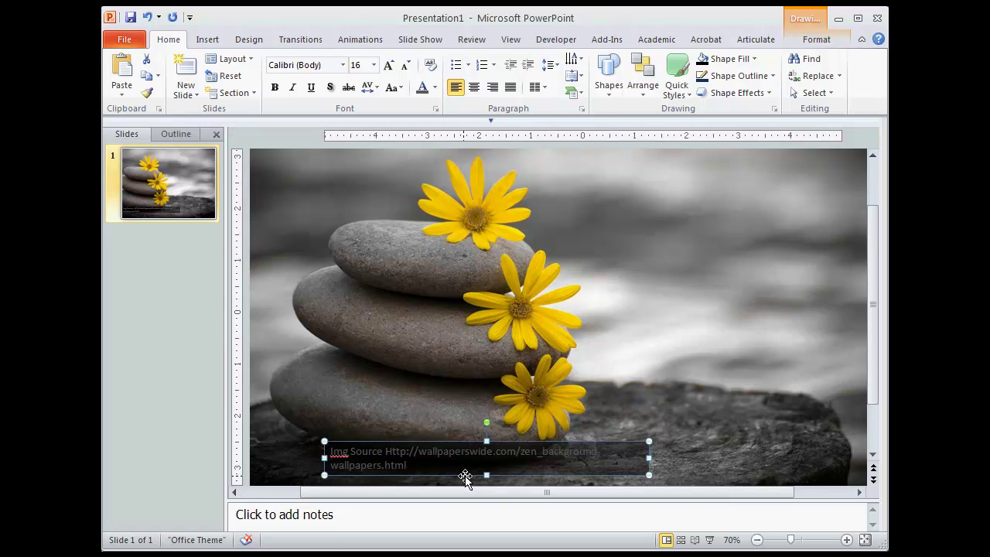
drag(464, 476, 466, 477)
key(Right)
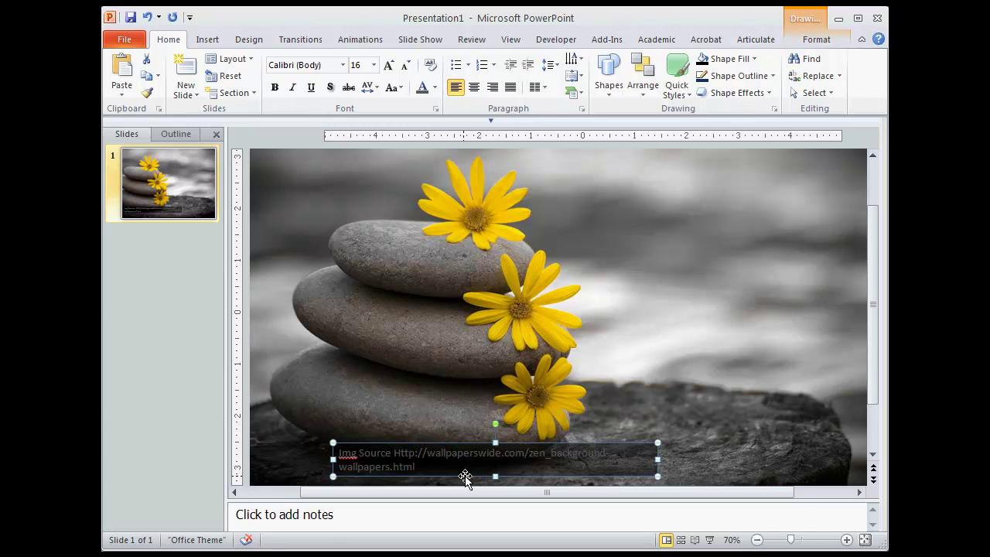
click(710, 307)
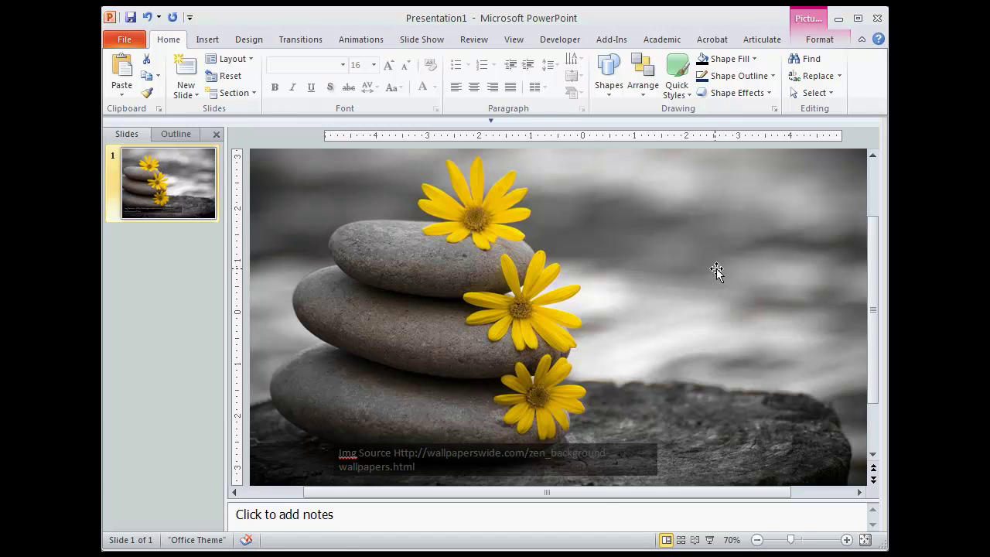
Step: Insert a text box in the empty area beside the top flower and enter "How did you do this?"
click(206, 41)
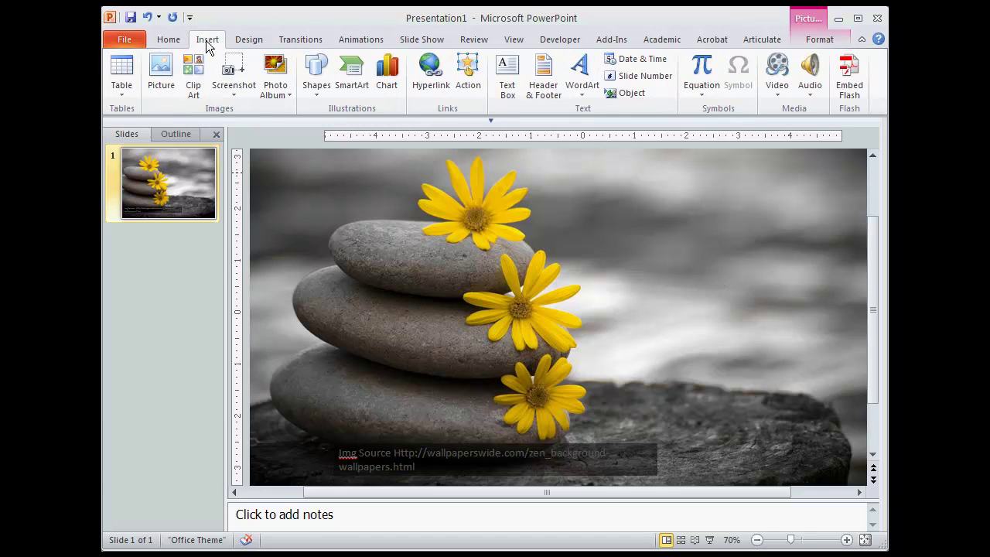
click(506, 96)
click(503, 95)
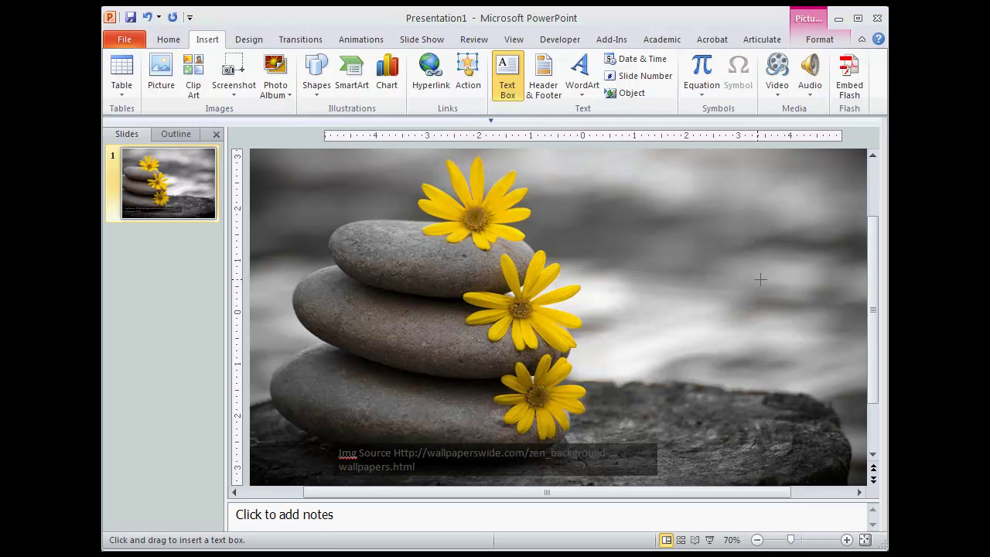
drag(800, 279, 800, 279)
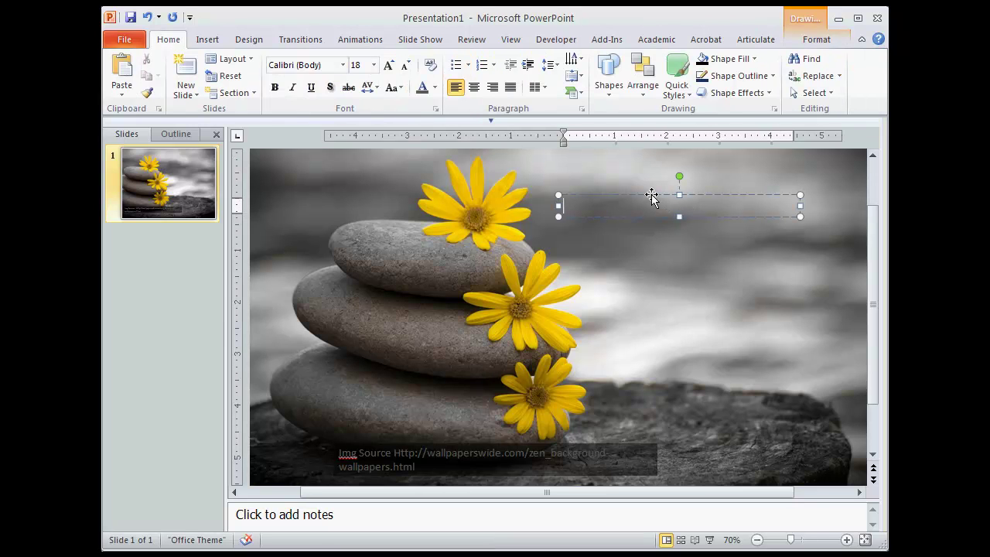
text(How did you do this?)
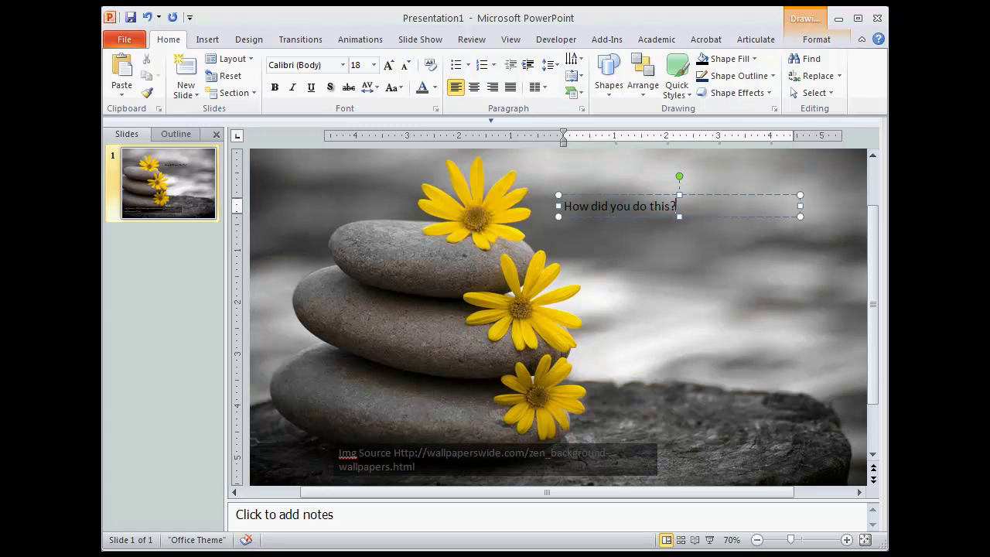
Step: Enlarge all of the "How did you do this?" text to 60 pt
triple_click(655, 207)
click(388, 65)
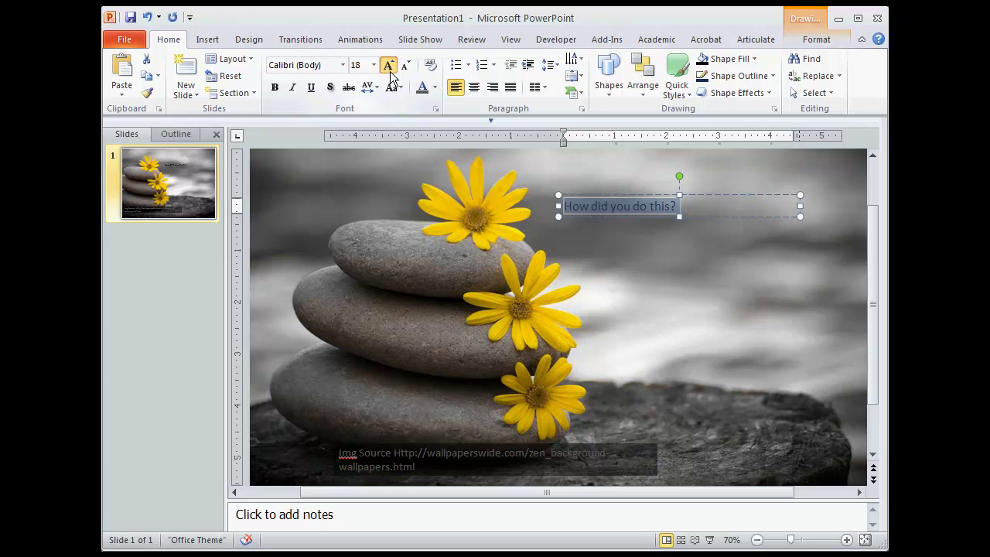
click(388, 65)
click(388, 65)
click(388, 64)
click(389, 65)
click(388, 65)
click(388, 65)
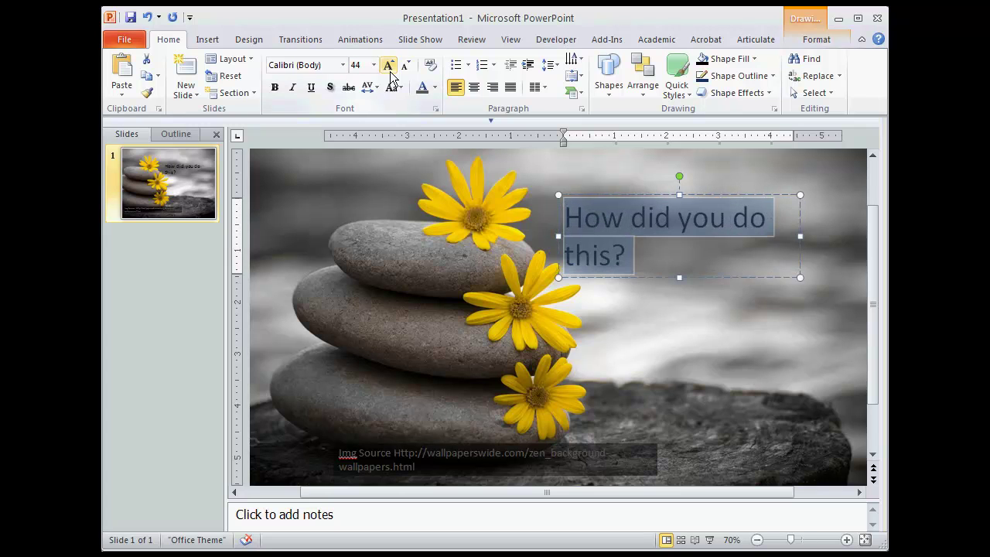
click(388, 65)
click(388, 65)
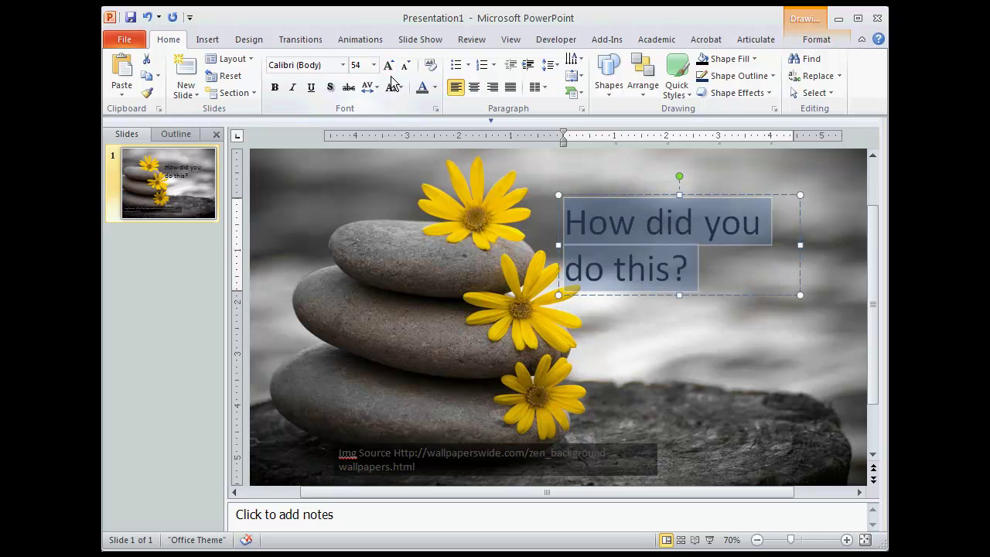
click(388, 65)
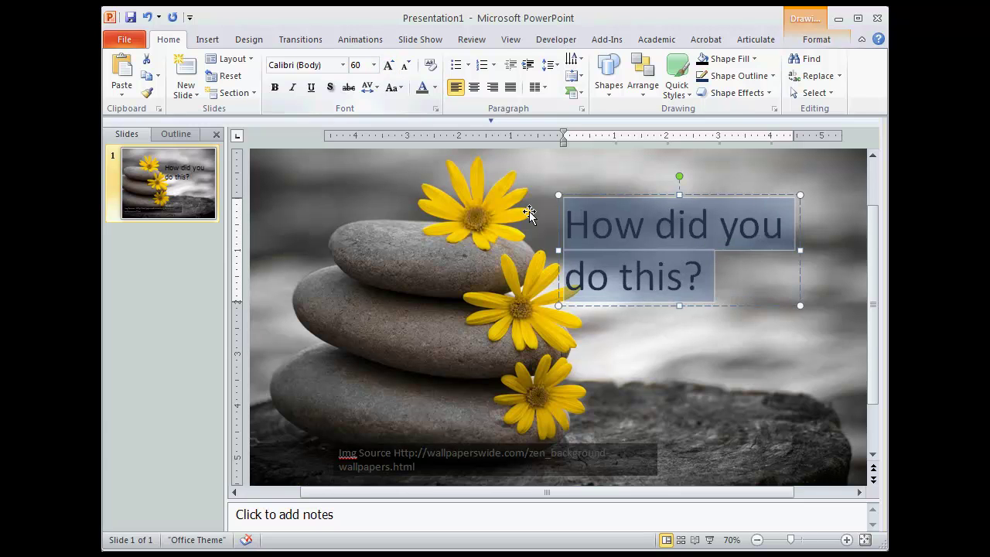
Step: Move the question text box slightly right and down, and set its font to Cooper Black
click(685, 306)
drag(706, 309, 731, 319)
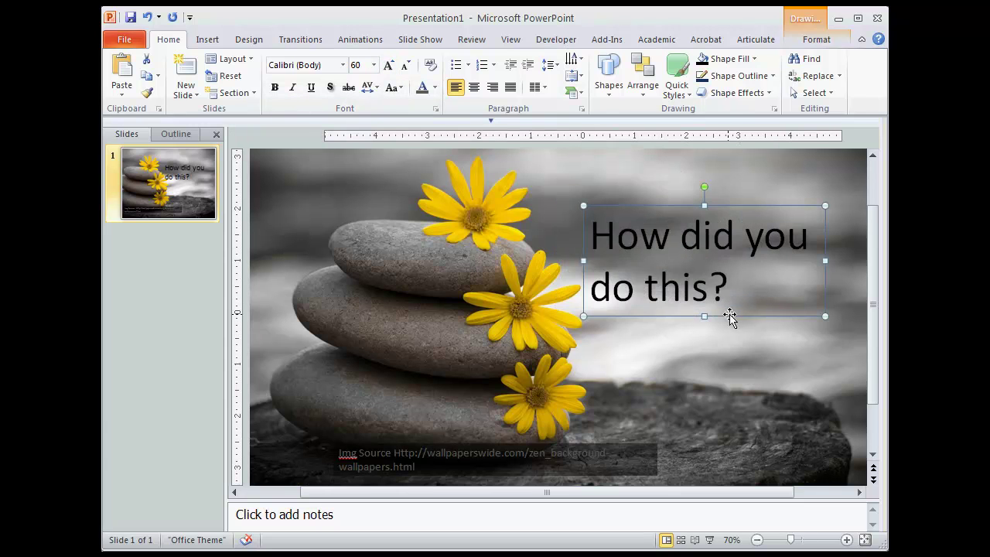
click(342, 65)
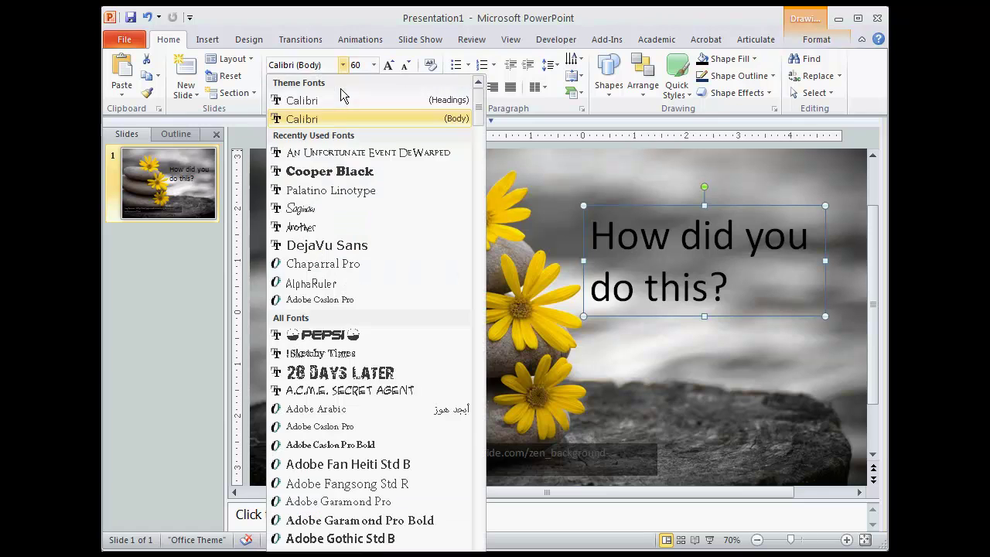
click(339, 171)
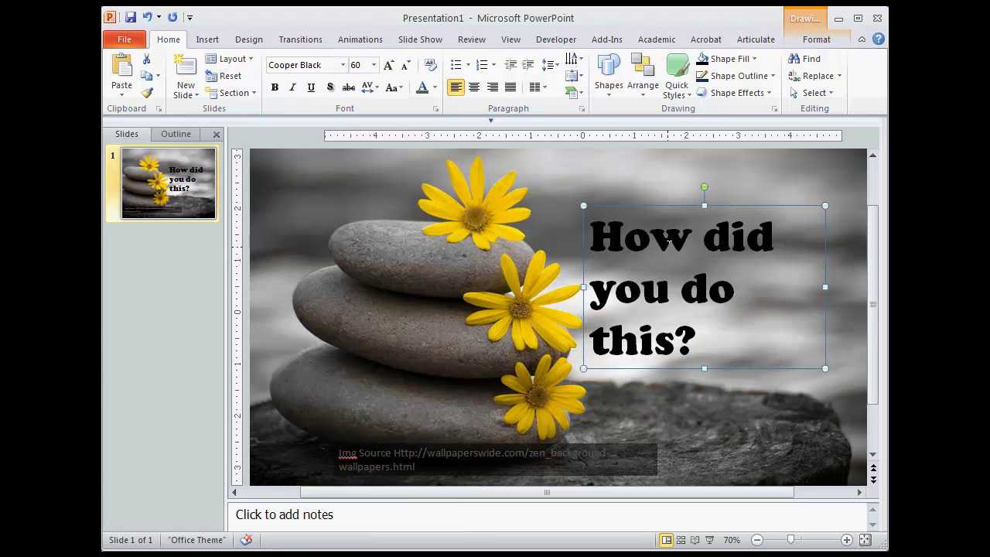
Step: Reduce the question text to 48 pt, shift its text box slightly down and deselect it
click(691, 350)
drag(692, 350, 580, 228)
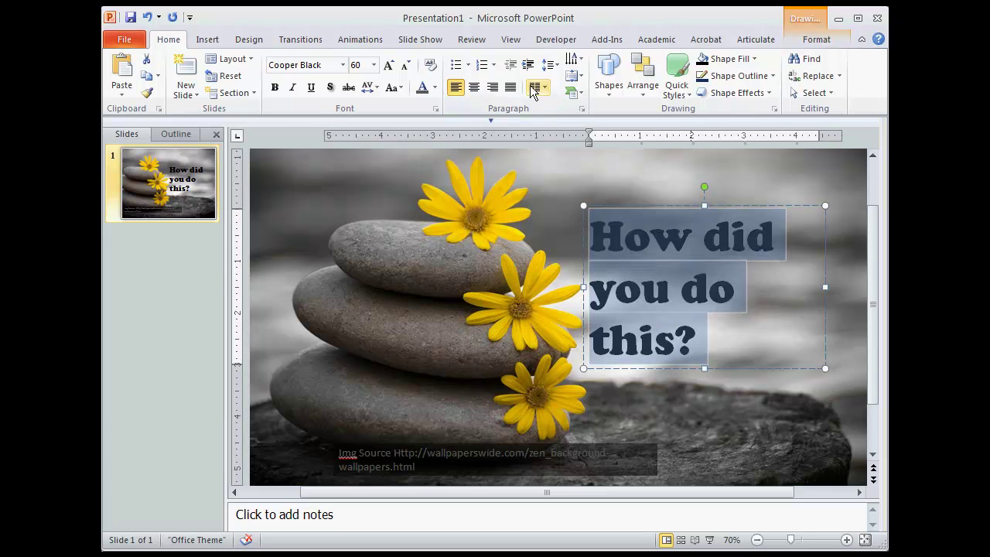
click(406, 65)
click(405, 65)
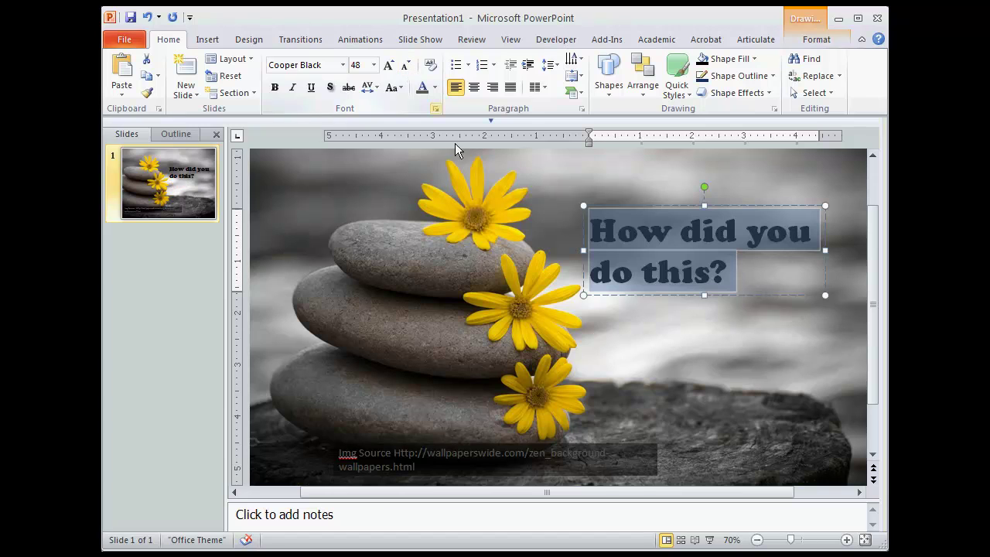
click(718, 294)
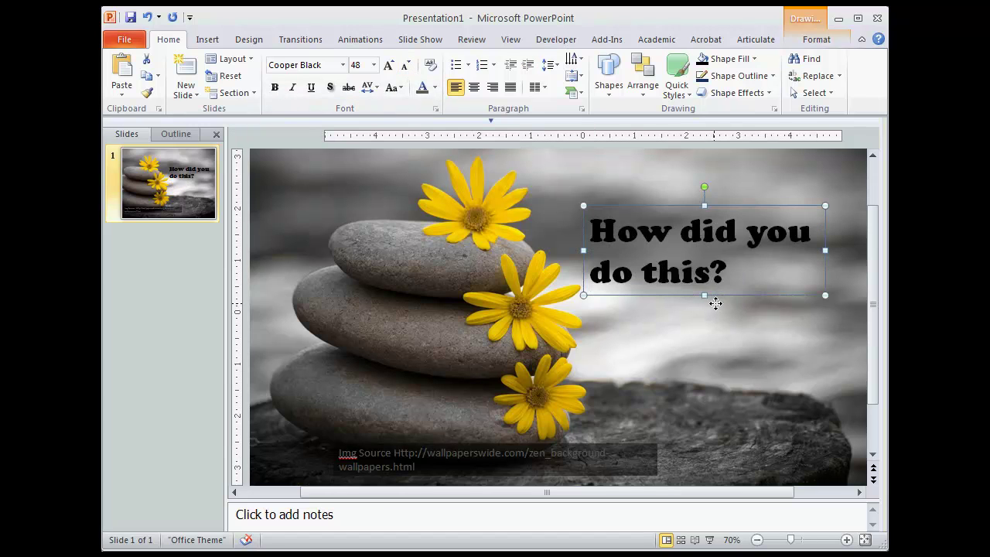
click(716, 314)
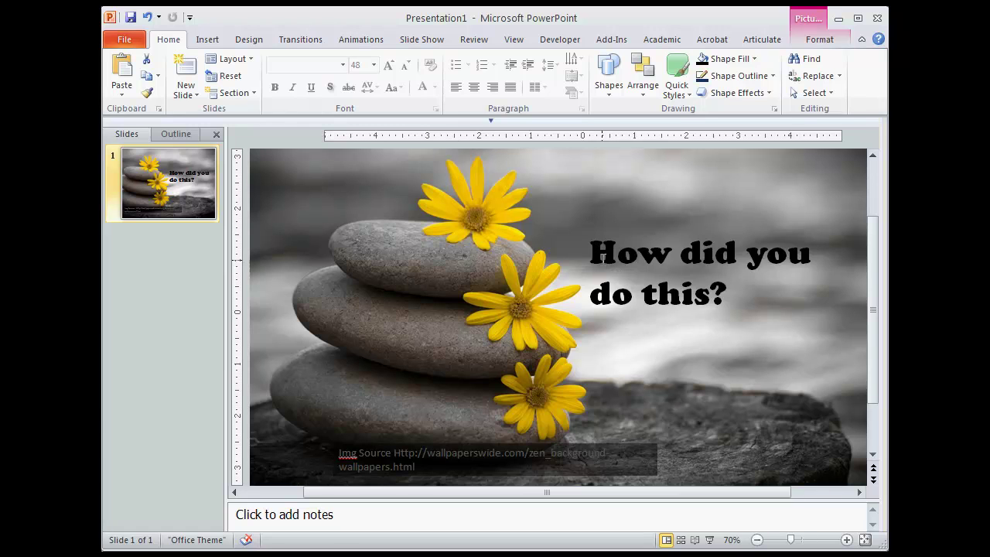
drag(593, 257, 730, 295)
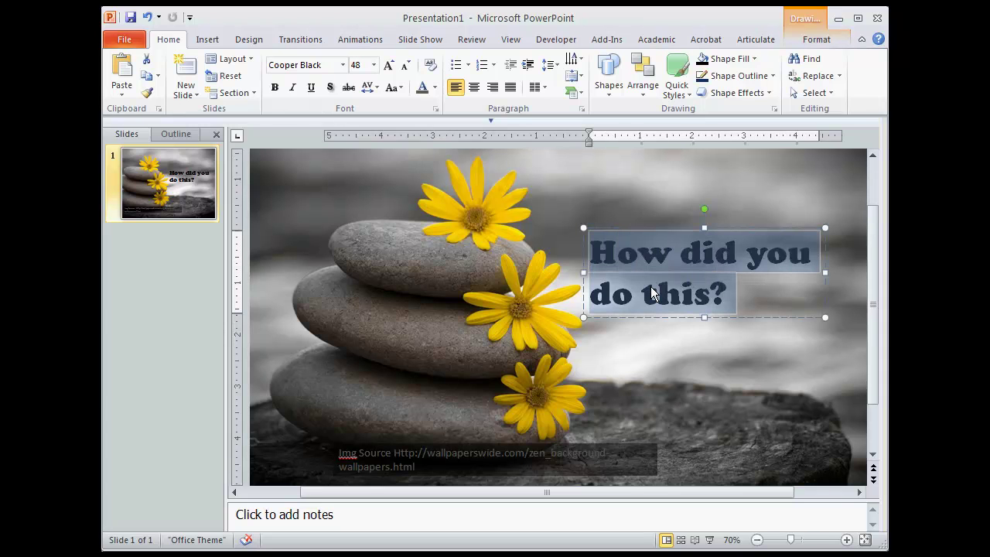
click(625, 335)
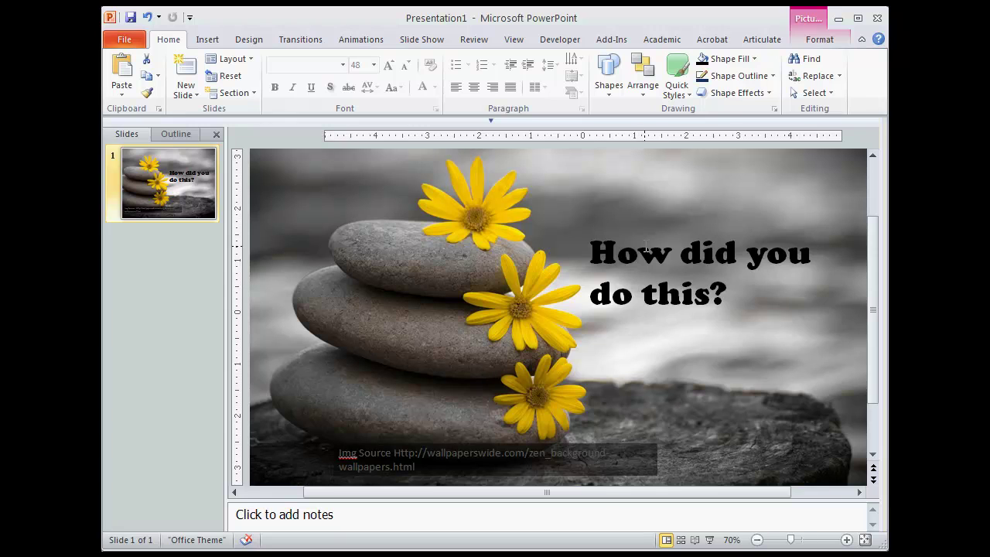
click(646, 248)
click(611, 354)
Step: Apply a purple glow variation to all of the "How did you do this?" text and deselect it
click(646, 256)
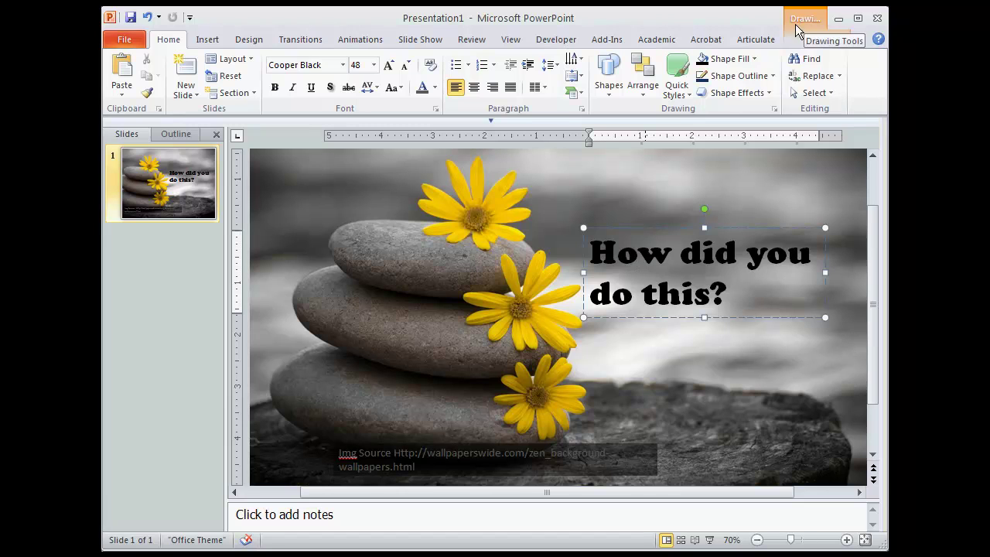
click(811, 40)
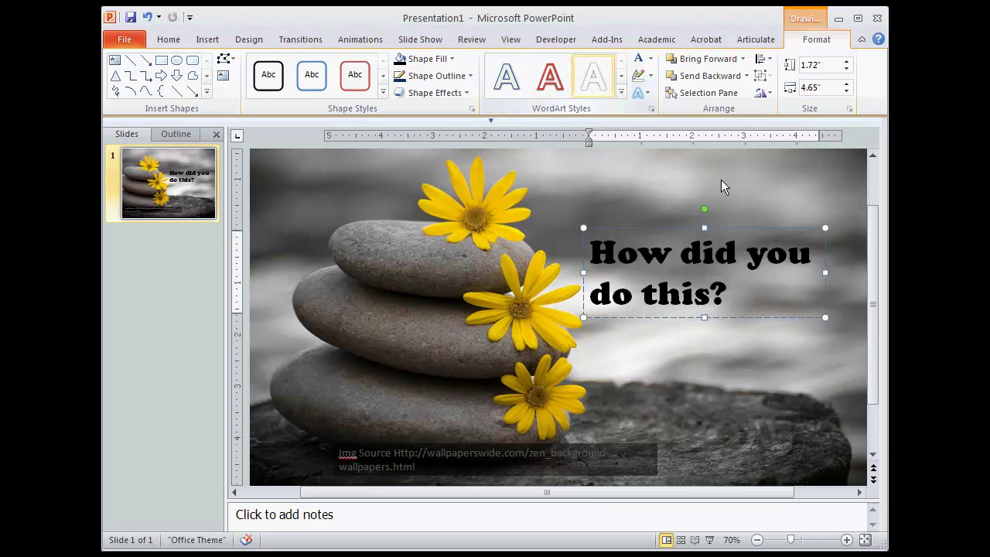
drag(736, 300, 569, 253)
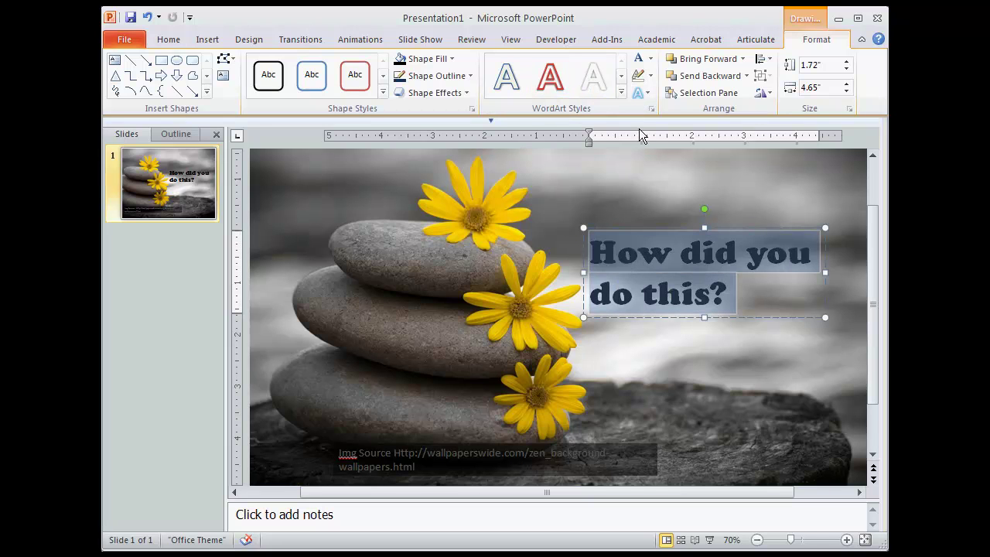
click(640, 93)
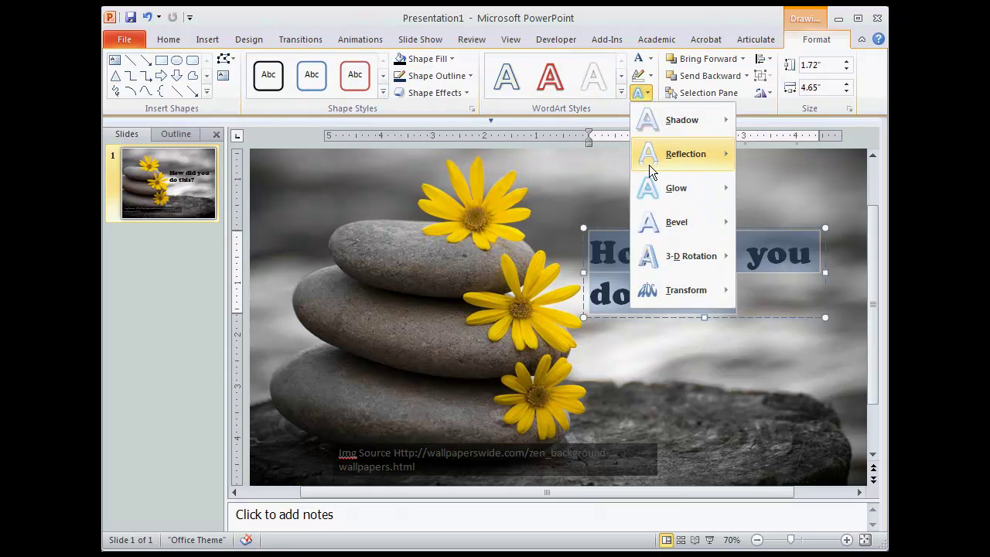
mouse_move(652, 190)
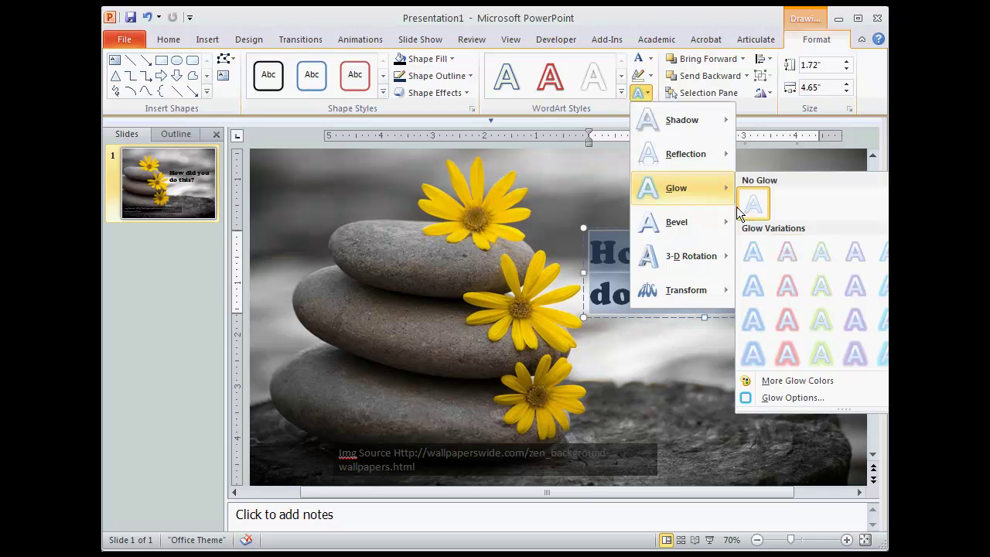
click(853, 283)
click(789, 348)
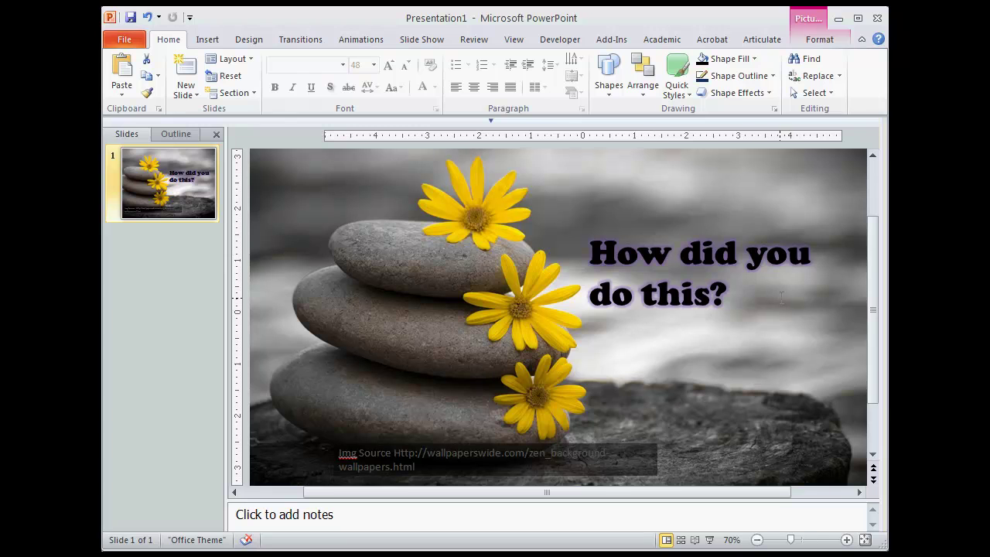
Step: Change the question text's glow to a pale tan from the additional glow colors, and deselect the text
mouse_move(727, 302)
mouse_down()
mouse_move(588, 292)
mouse_move(604, 221)
mouse_up()
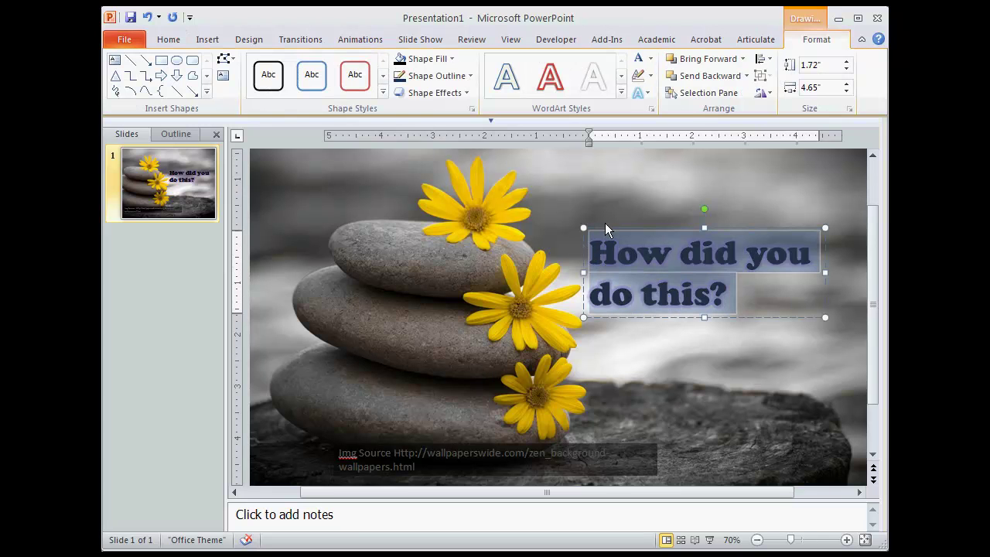
click(643, 93)
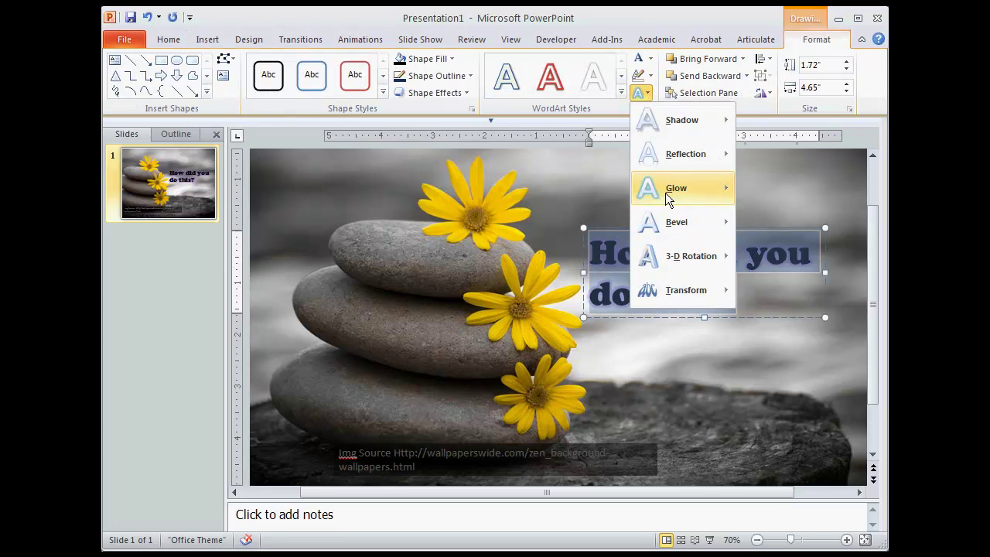
mouse_move(665, 192)
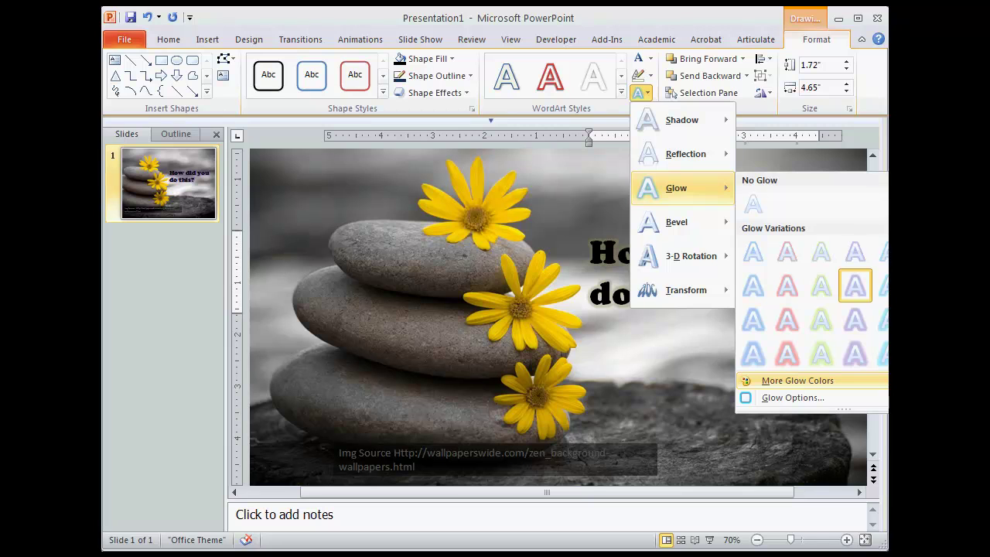
click(729, 353)
click(811, 352)
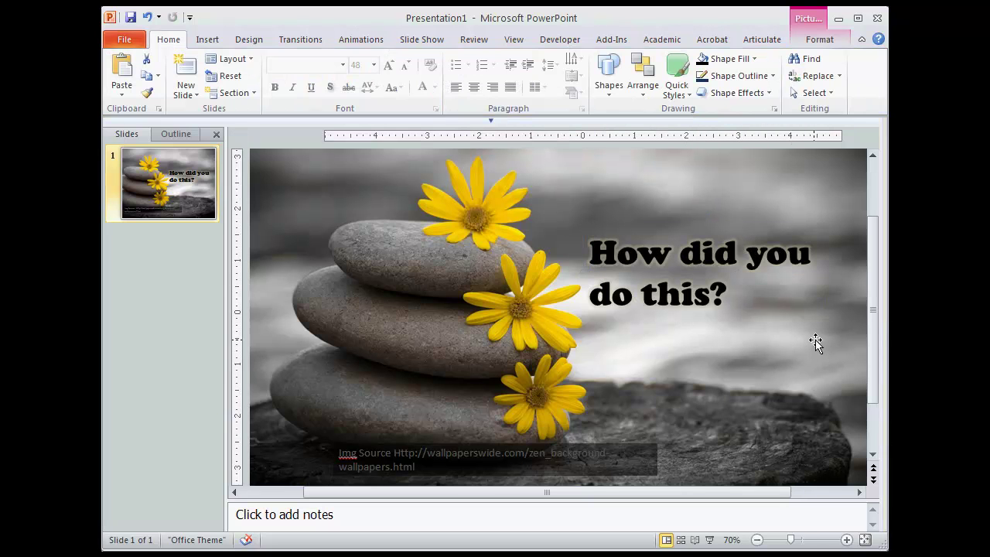
Step: Remove the glow effect from all of the "How did you do this?" text
triple_click(733, 296)
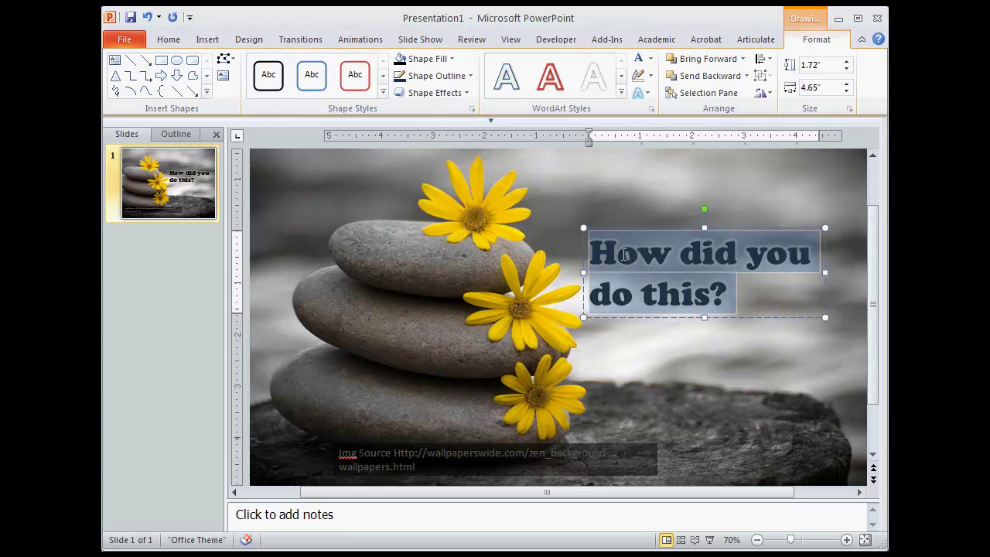
click(646, 94)
click(759, 188)
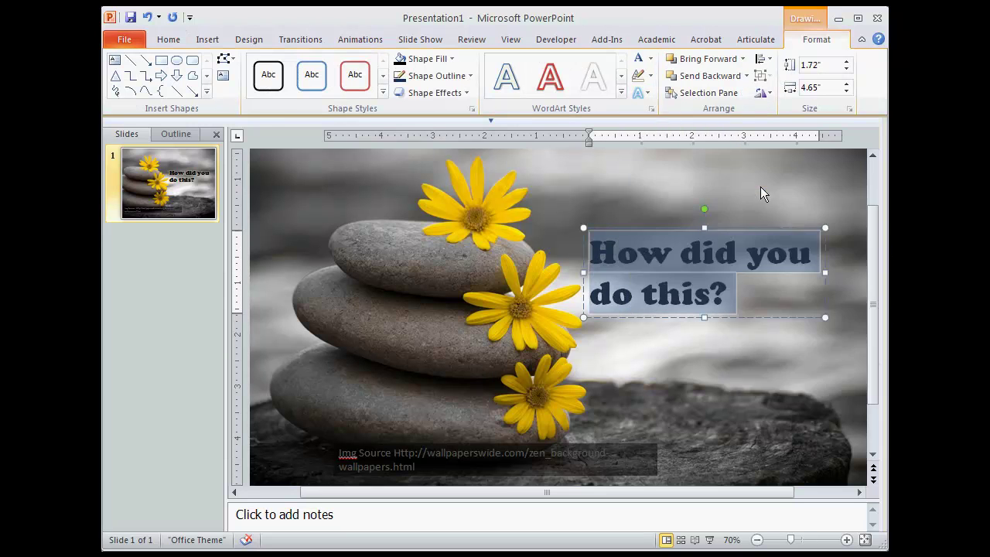
Step: Apply a soft drop shadow to the "How did you do this?" text and deselect it
click(649, 93)
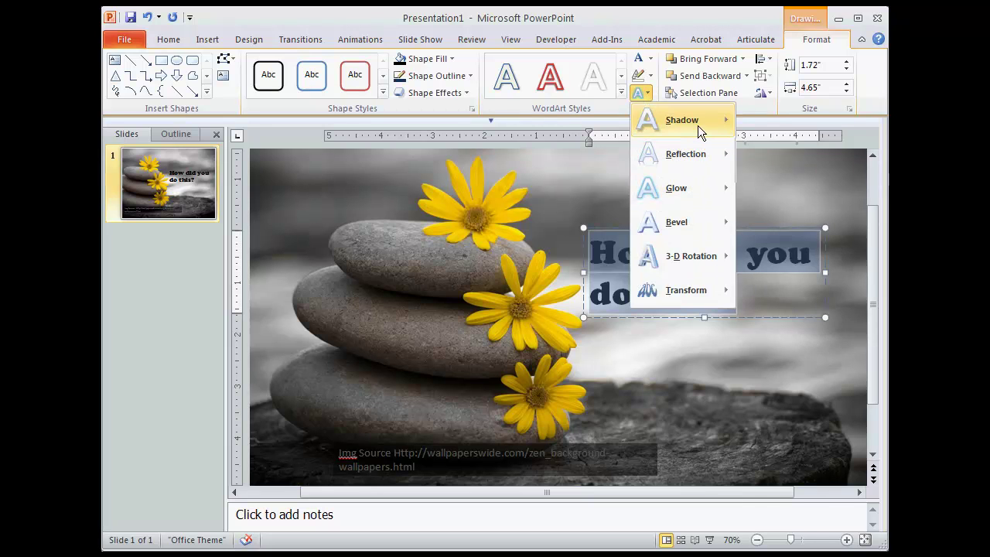
mouse_move(698, 126)
click(770, 204)
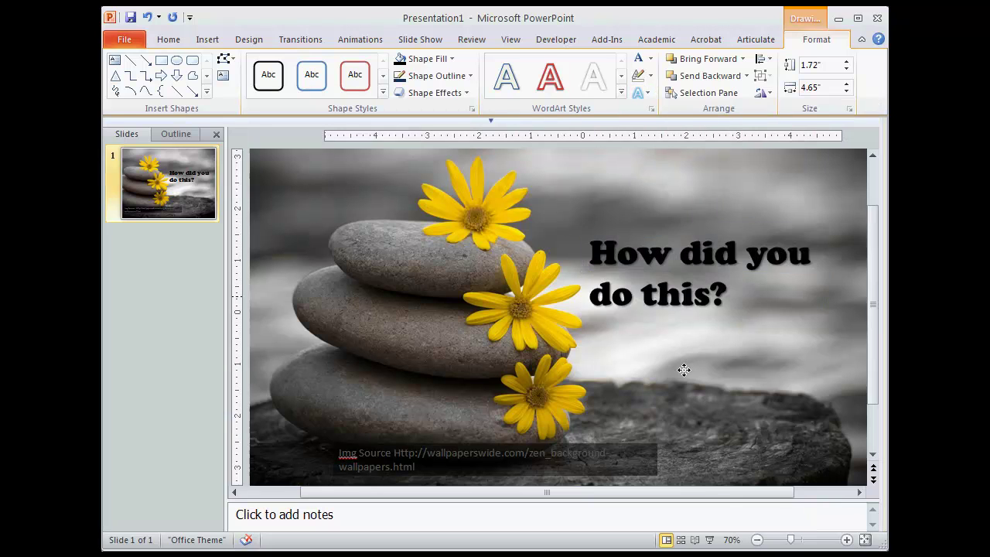
click(684, 370)
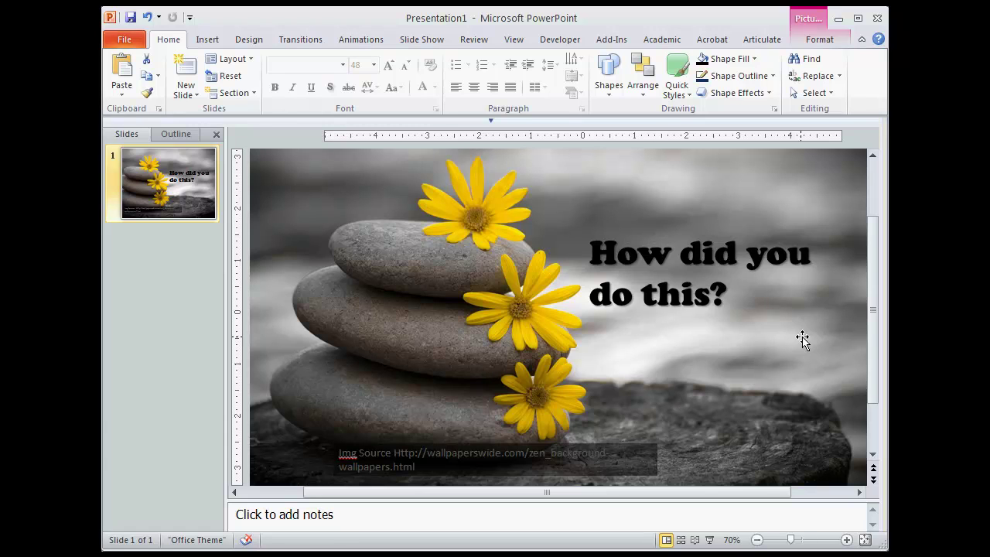
Step: Apply the first reflection variation to all of the "How did you do this?" text and deselect it
click(718, 293)
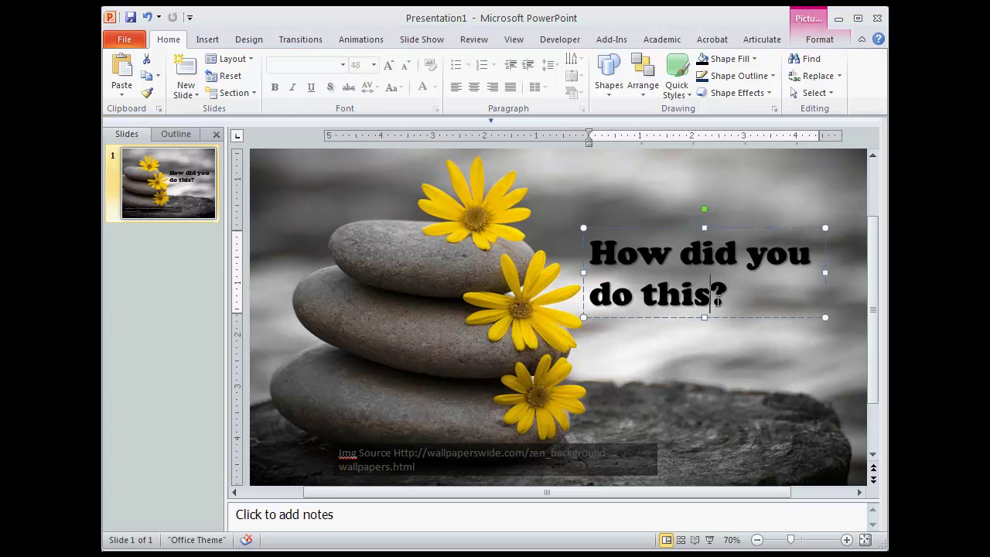
triple_click(727, 294)
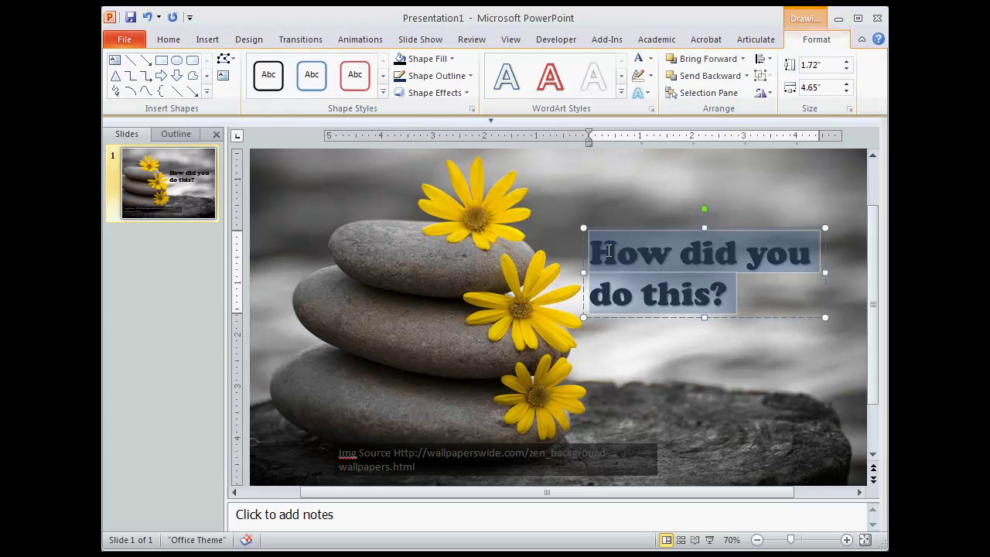
click(649, 91)
mouse_move(672, 157)
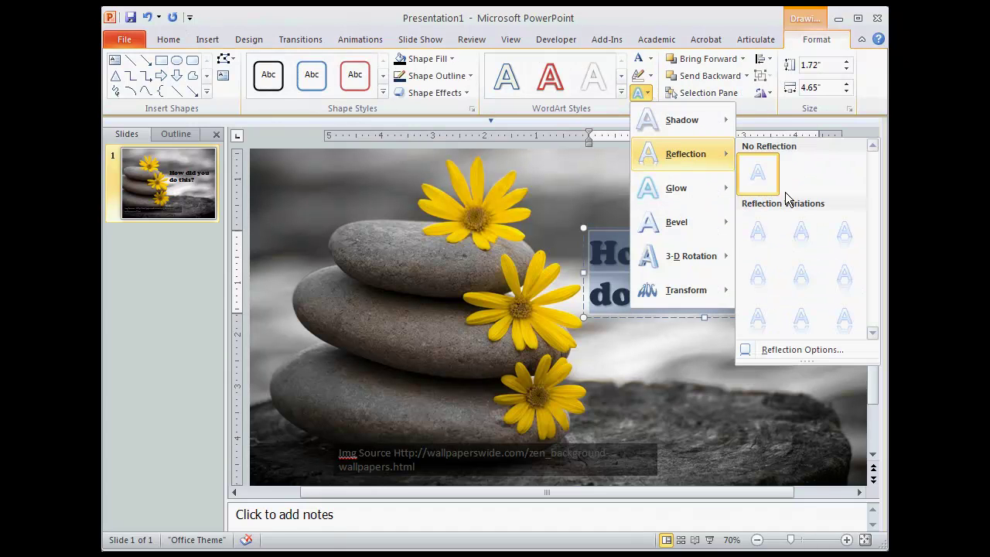
click(758, 231)
click(762, 367)
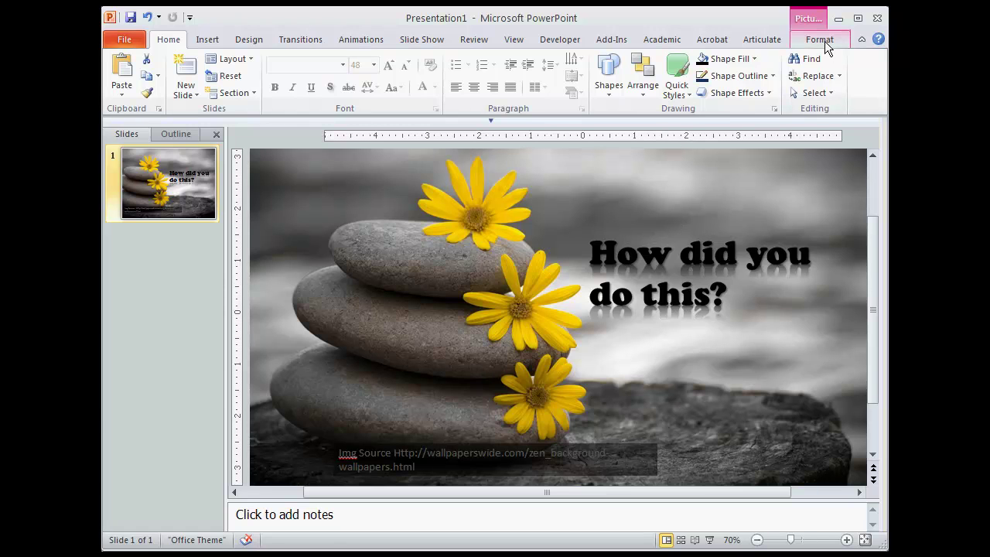
Step: Select all of the question text and apply the downward arch Follow Path transform to it
click(715, 255)
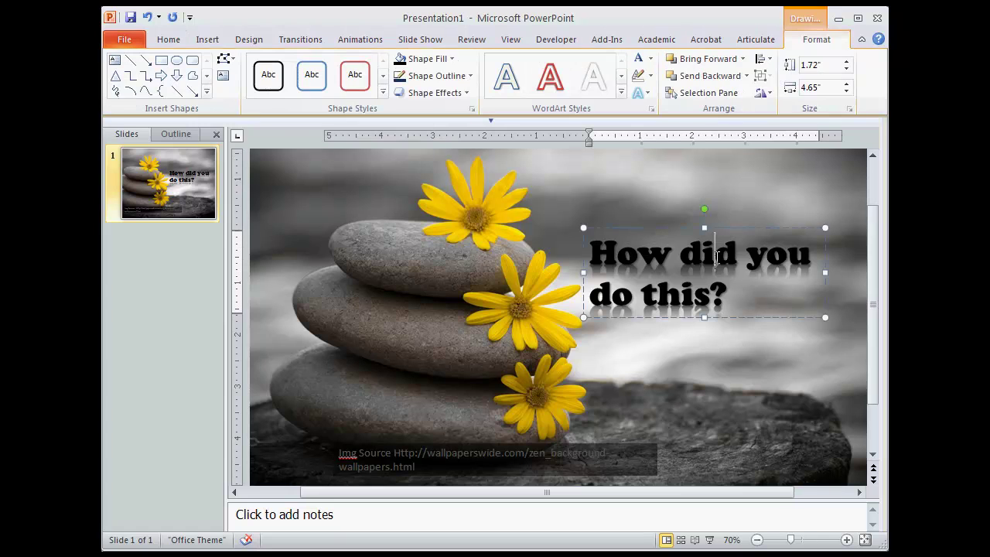
drag(733, 298, 574, 240)
click(648, 93)
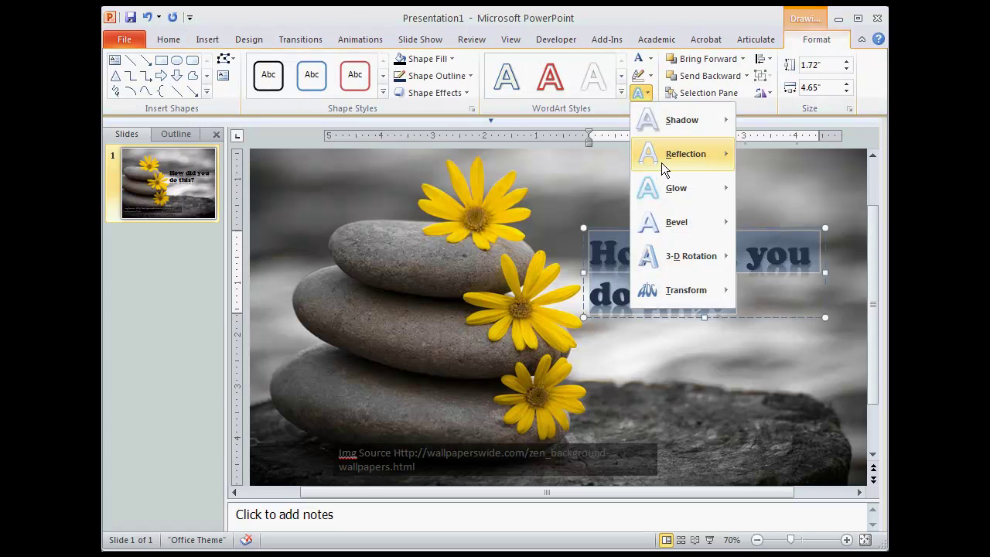
mouse_move(663, 161)
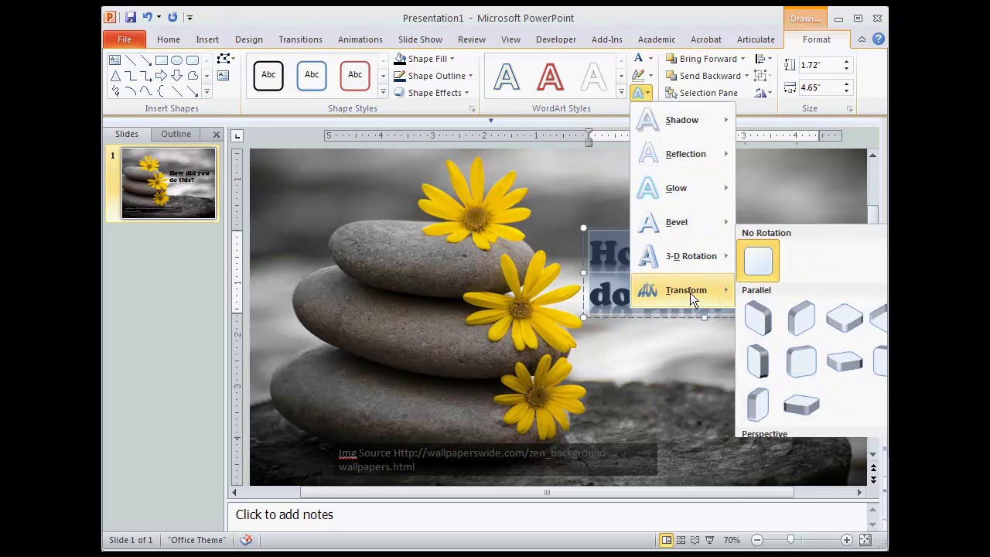
mouse_move(689, 292)
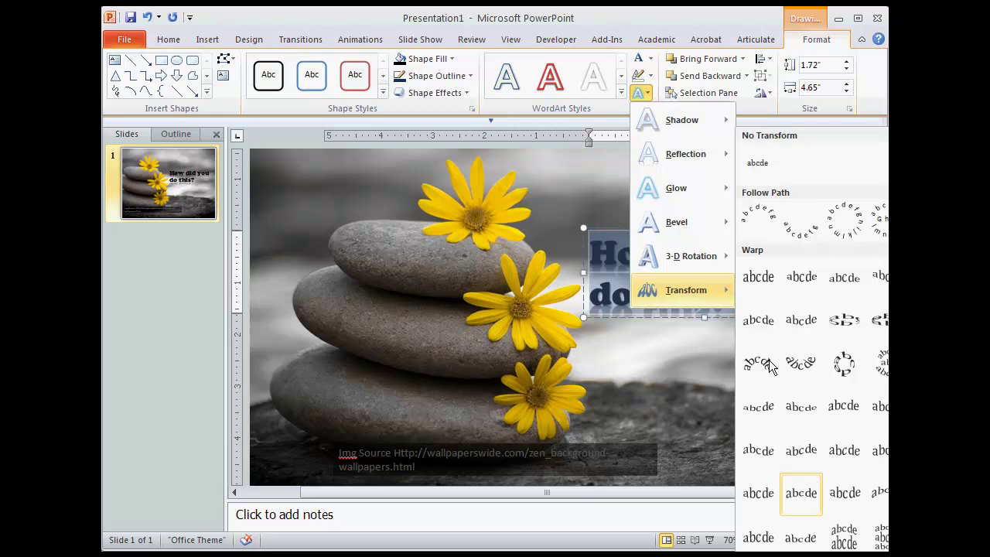
click(792, 255)
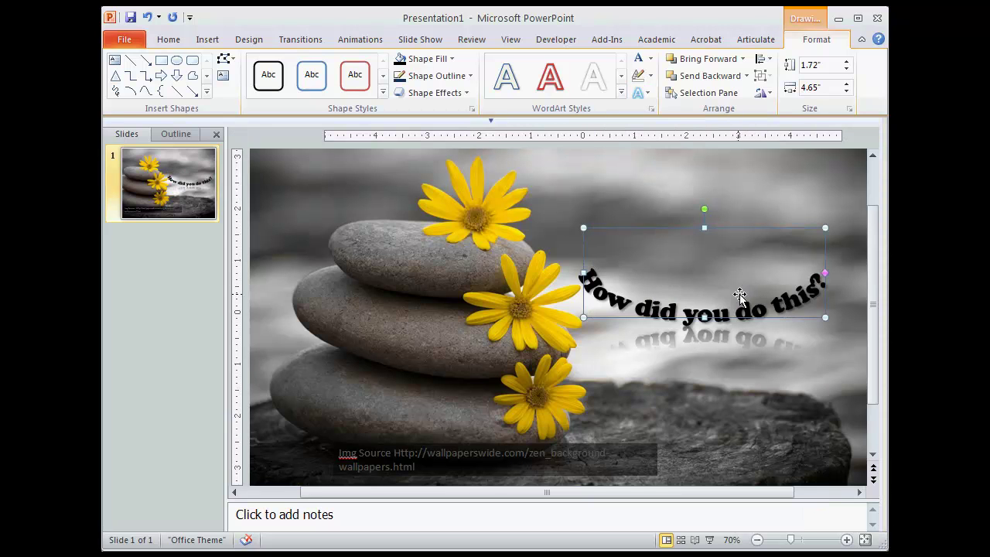
Step: Change the question text's transform from the arched path to a wavy warp shape
click(638, 92)
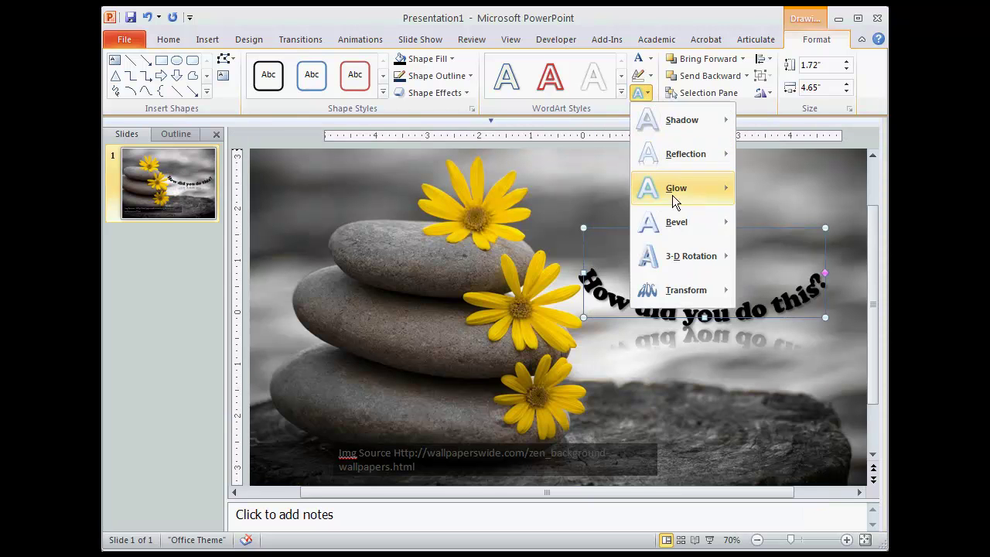
mouse_move(682, 290)
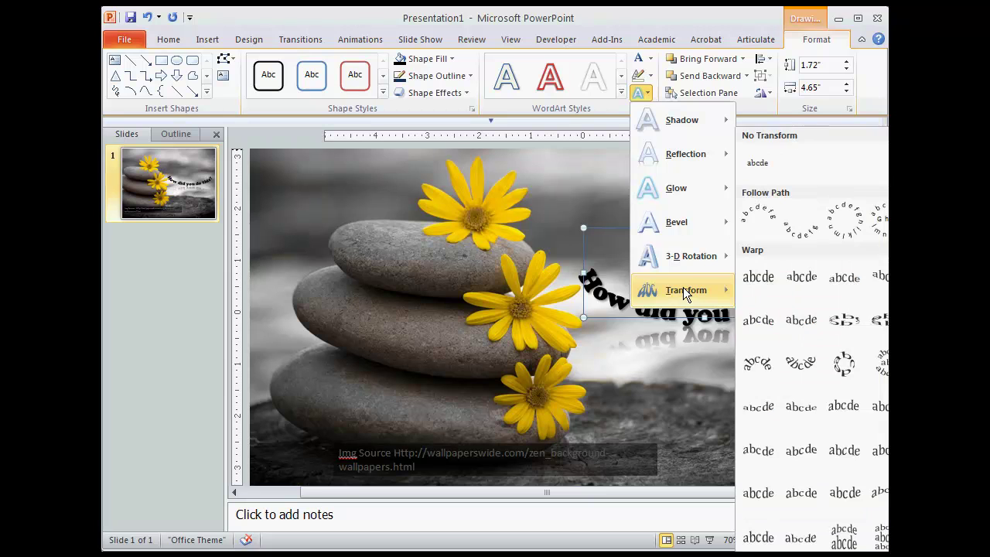
click(801, 276)
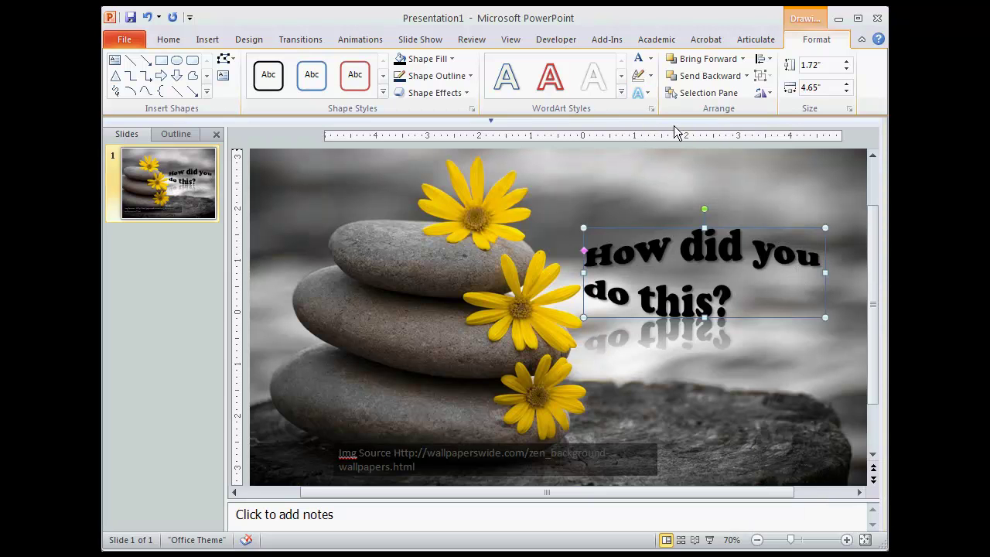
Step: Remove both the transform and the reflection from the question text, and deselect it
click(648, 93)
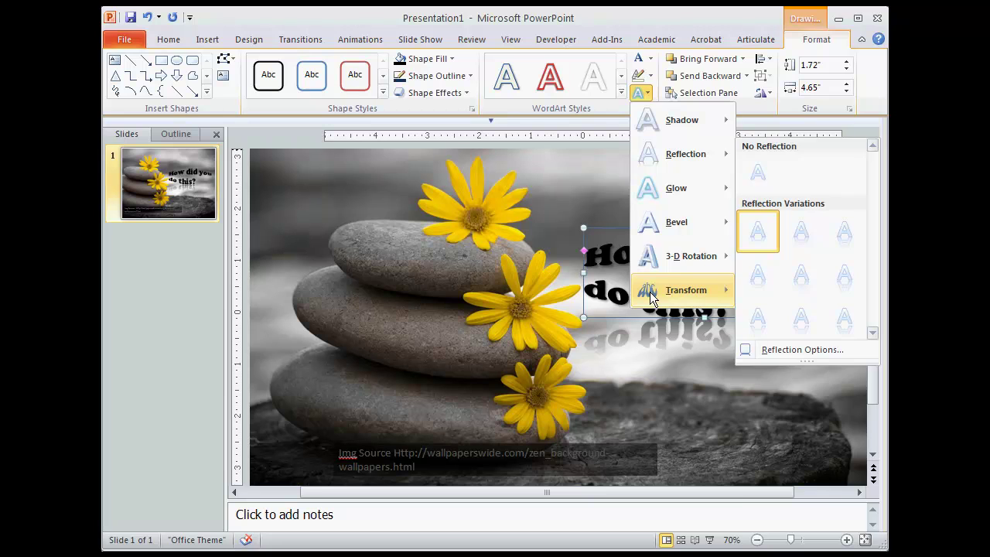
mouse_move(684, 290)
click(753, 175)
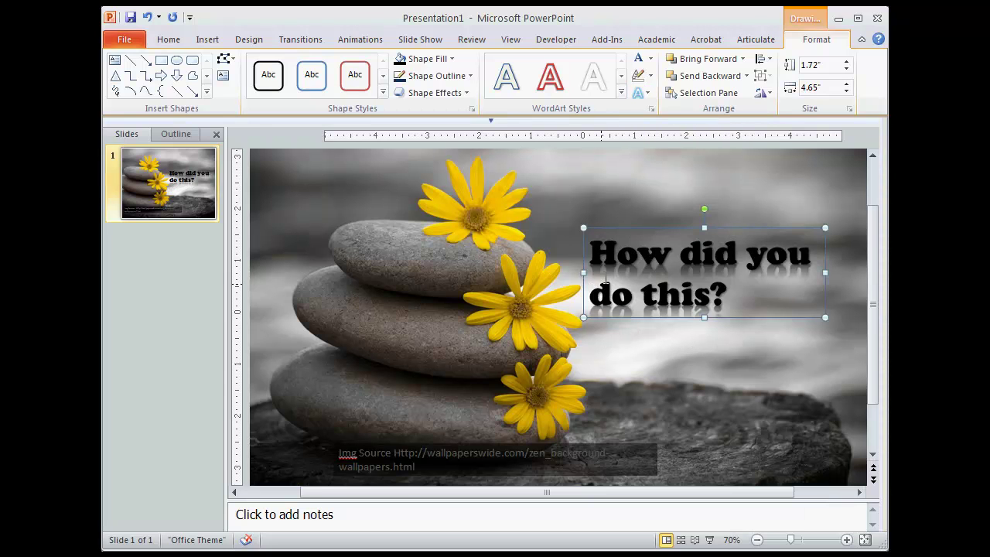
click(646, 93)
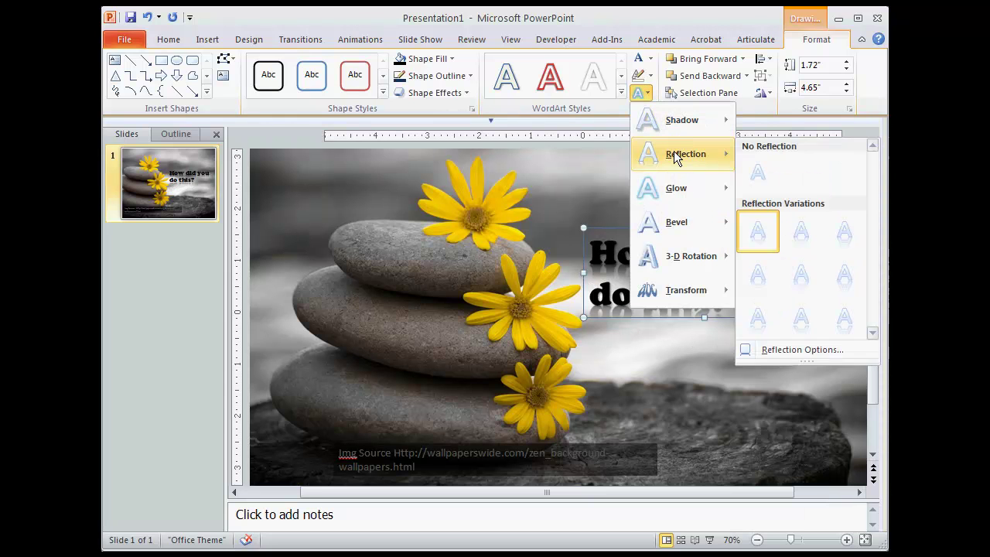
click(747, 172)
click(754, 347)
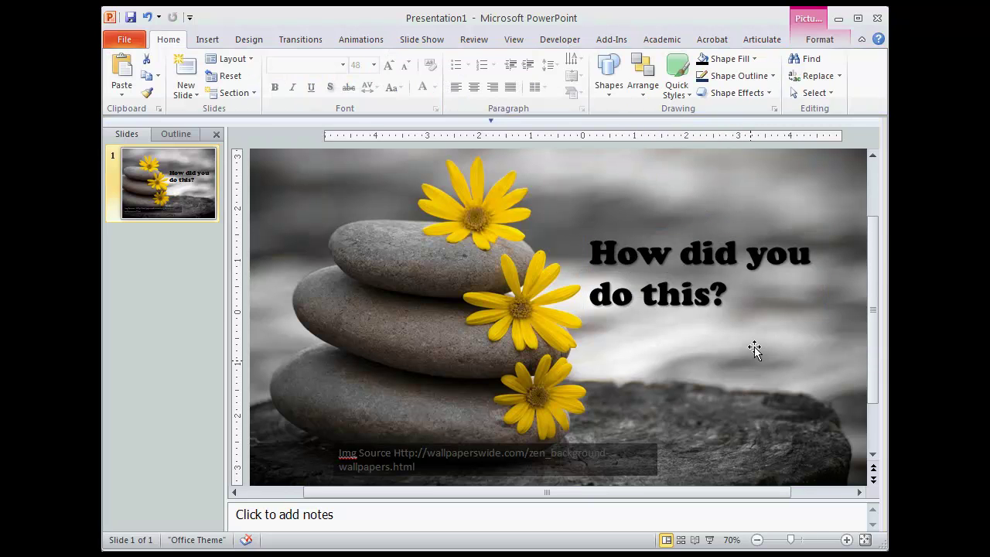
click(624, 306)
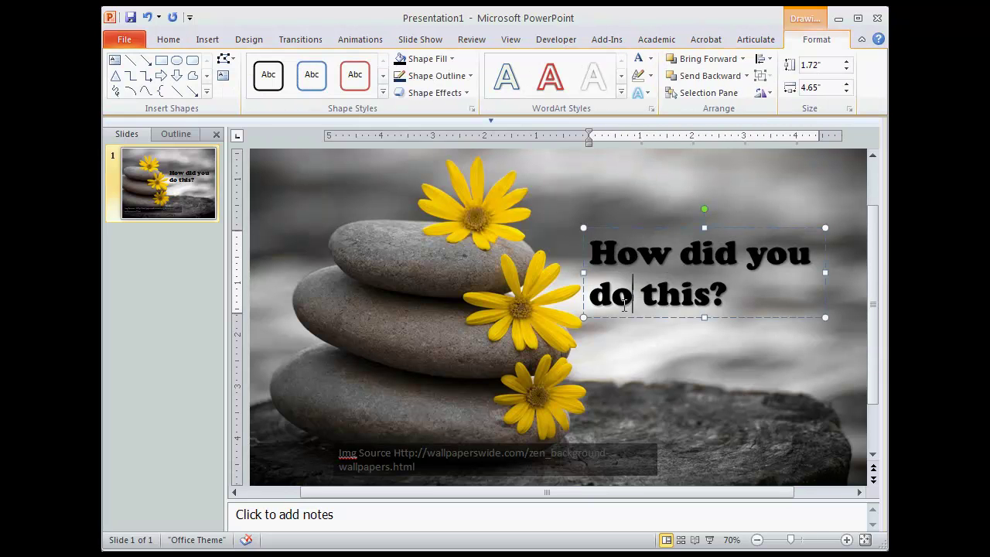
click(641, 228)
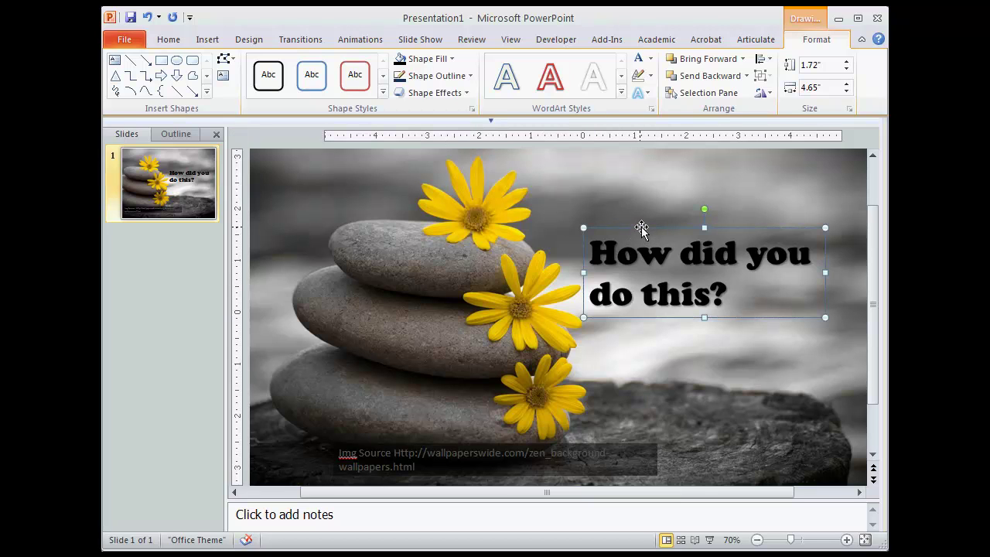
click(628, 260)
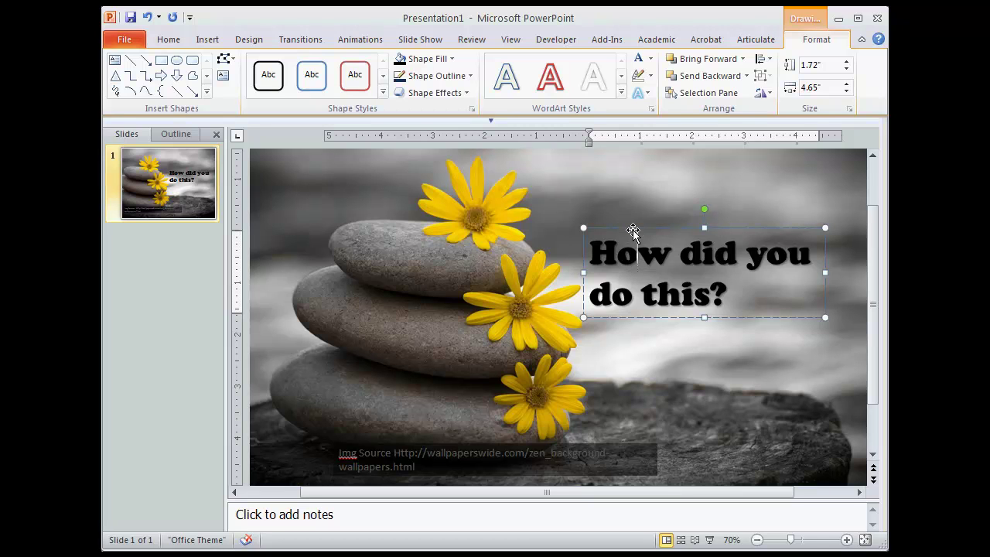
click(632, 227)
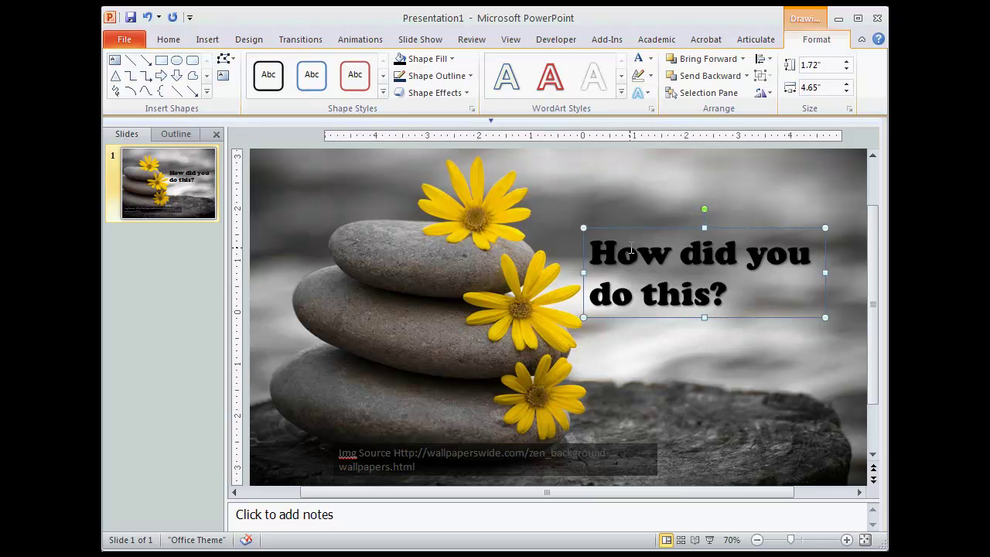
click(636, 229)
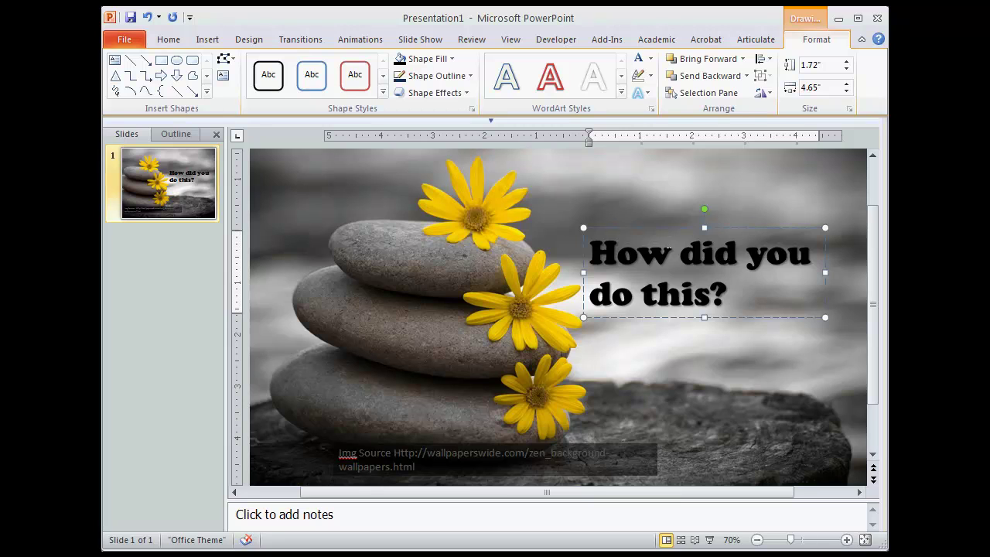
Step: Give the "How did you do this?" text box a solid white fill through its Format Shape settings
click(644, 228)
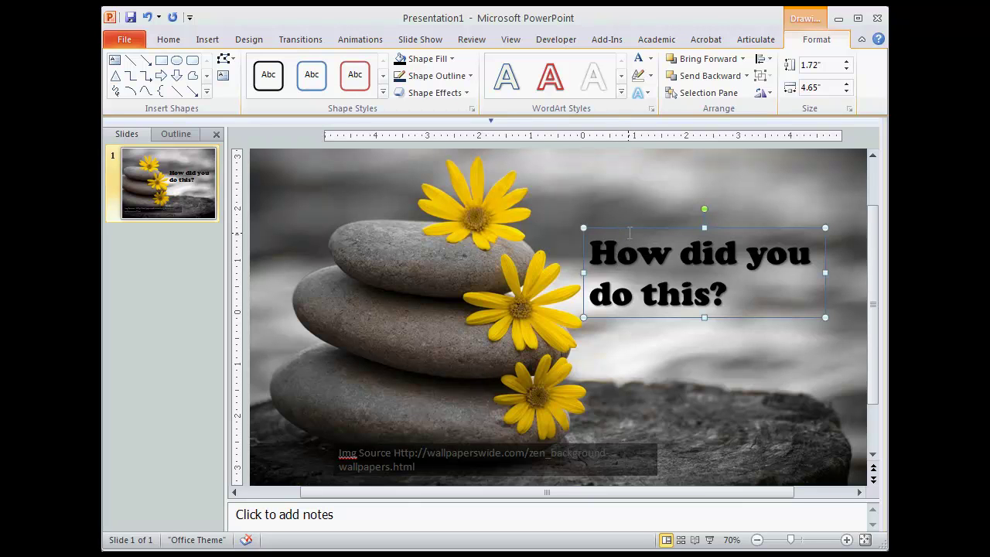
right_click(631, 228)
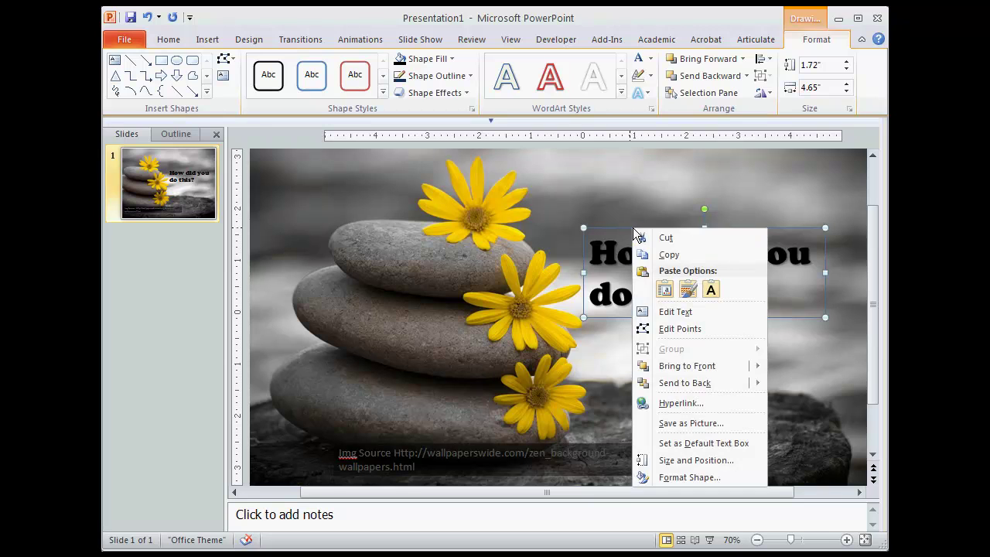
click(689, 476)
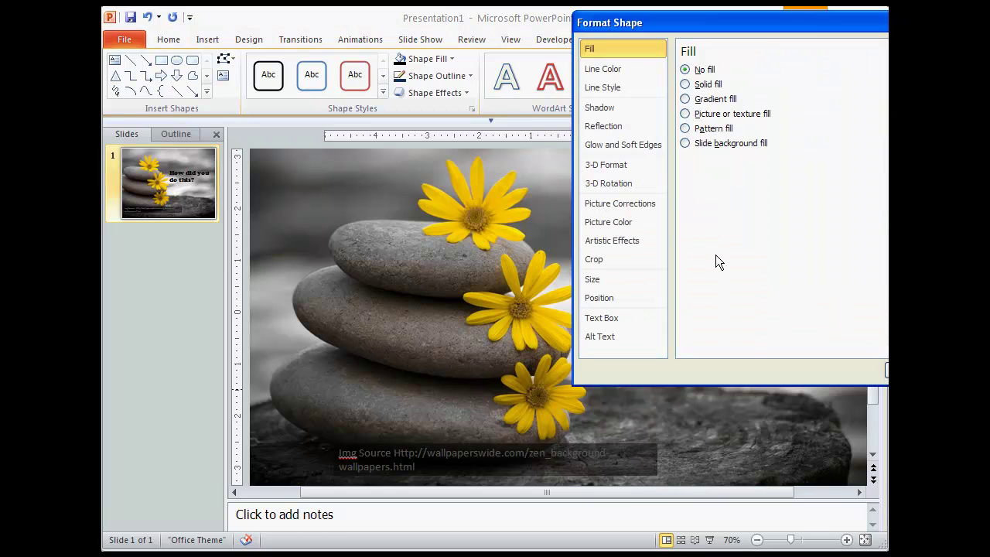
drag(759, 35, 320, 77)
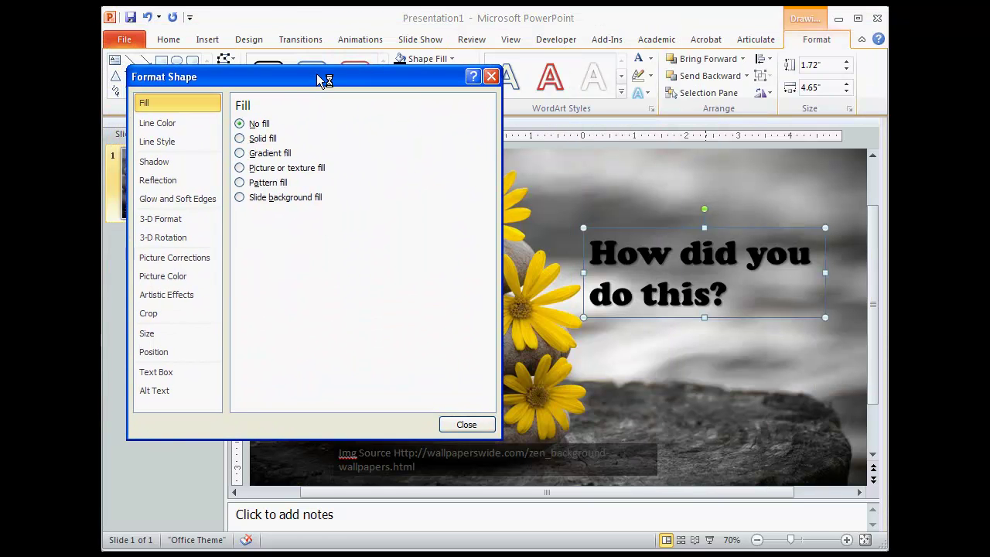
click(258, 140)
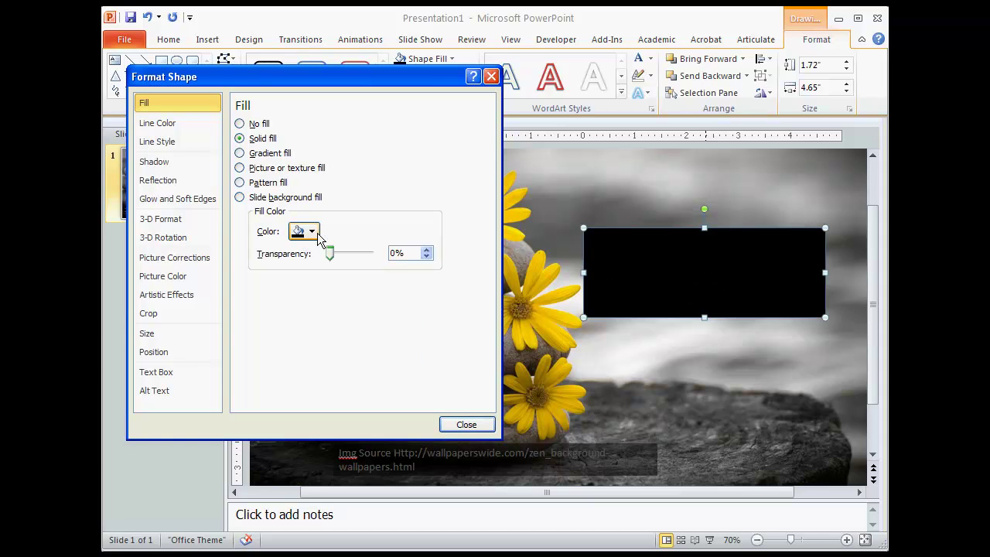
click(304, 232)
click(299, 263)
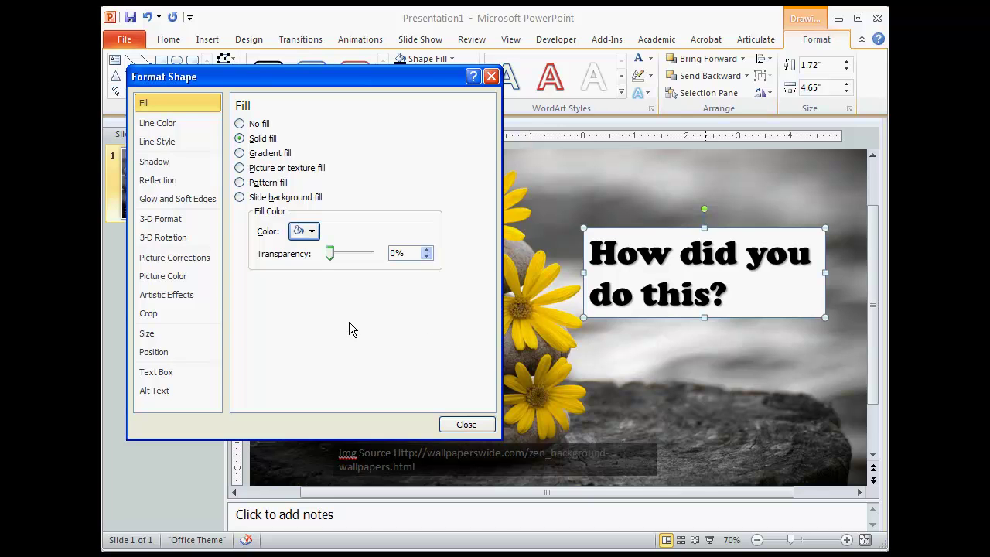
Step: Set the question text box's fill transparency to 65%, close the shape formatting and deselect the box
drag(329, 254, 356, 252)
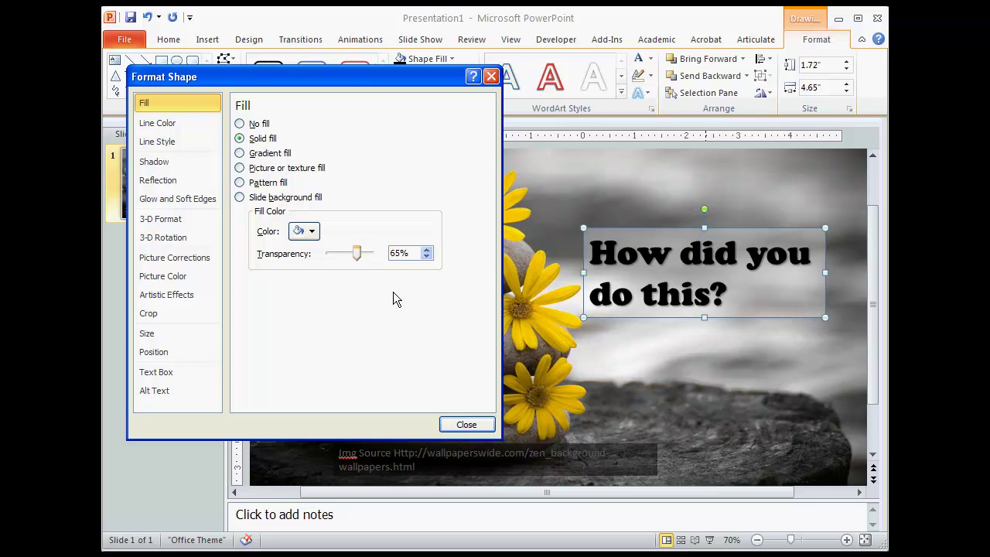
click(467, 424)
click(659, 384)
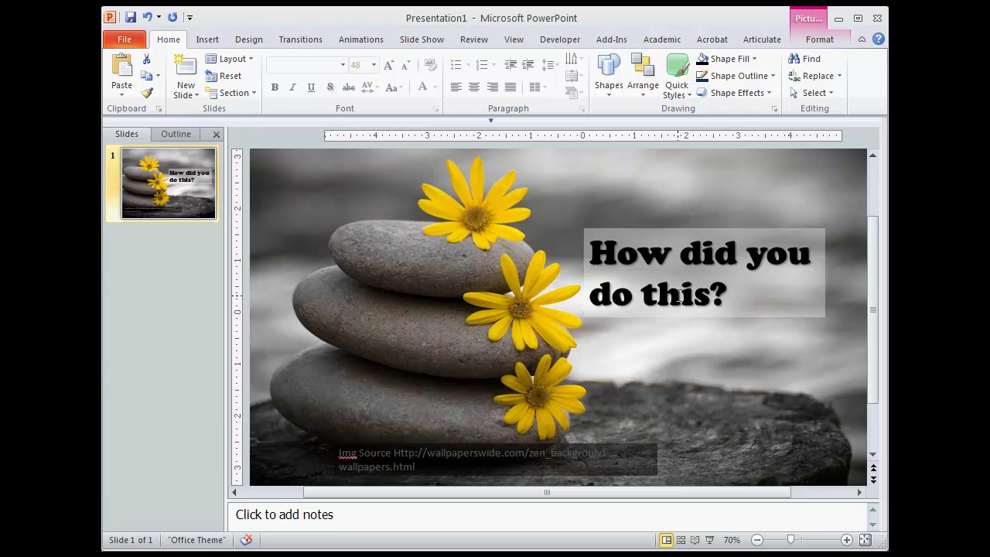
Step: Stretch the question text box across the full slide width, about 11.92", and right-align its text
click(790, 302)
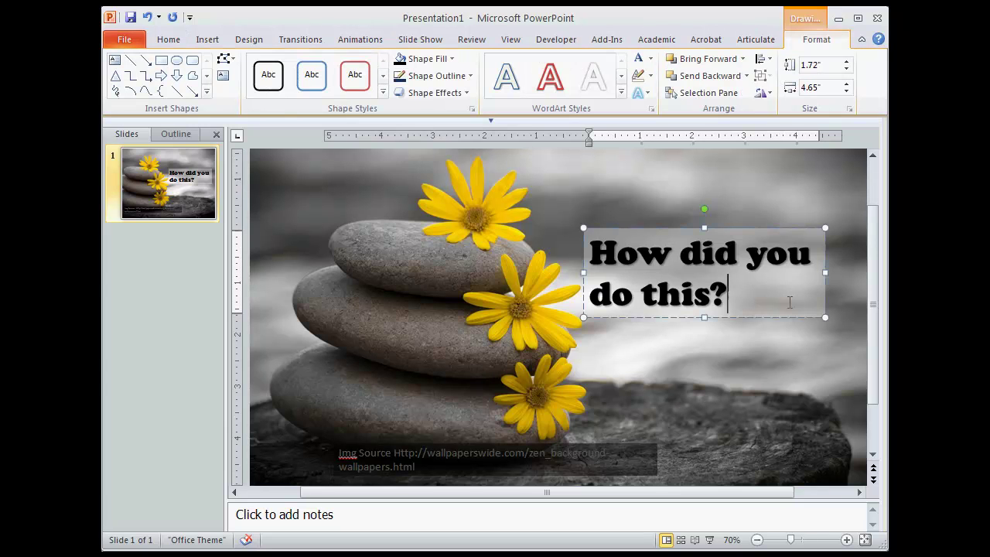
click(825, 272)
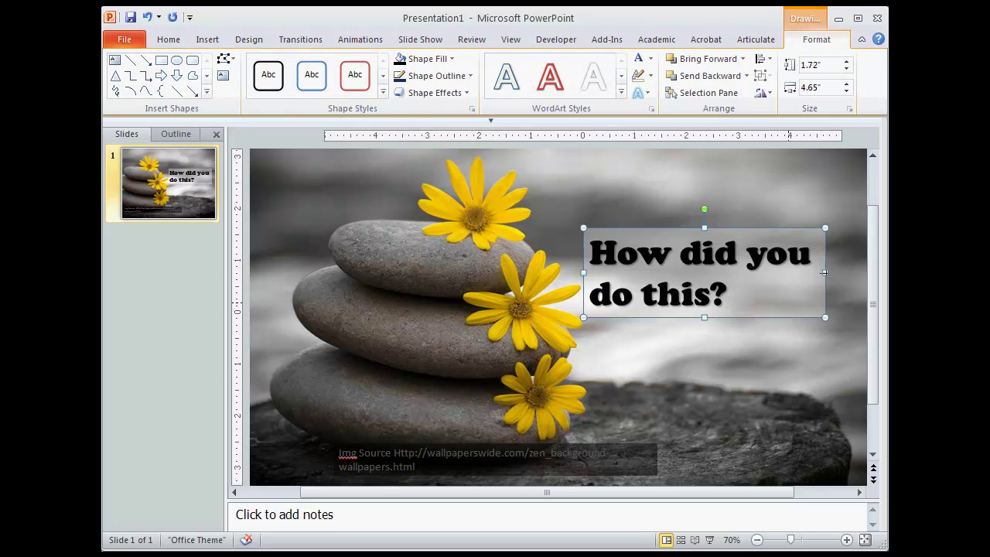
drag(825, 271, 854, 273)
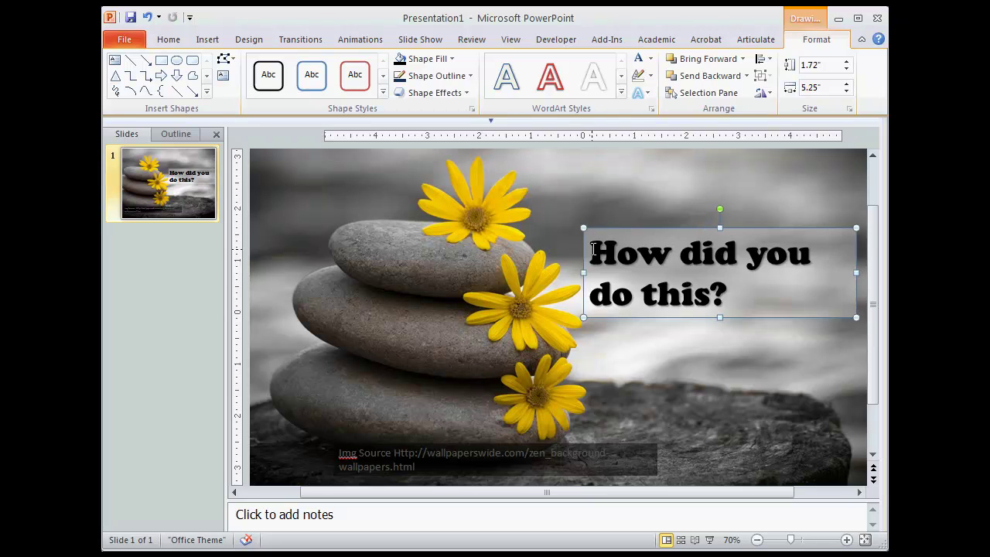
drag(583, 272, 251, 273)
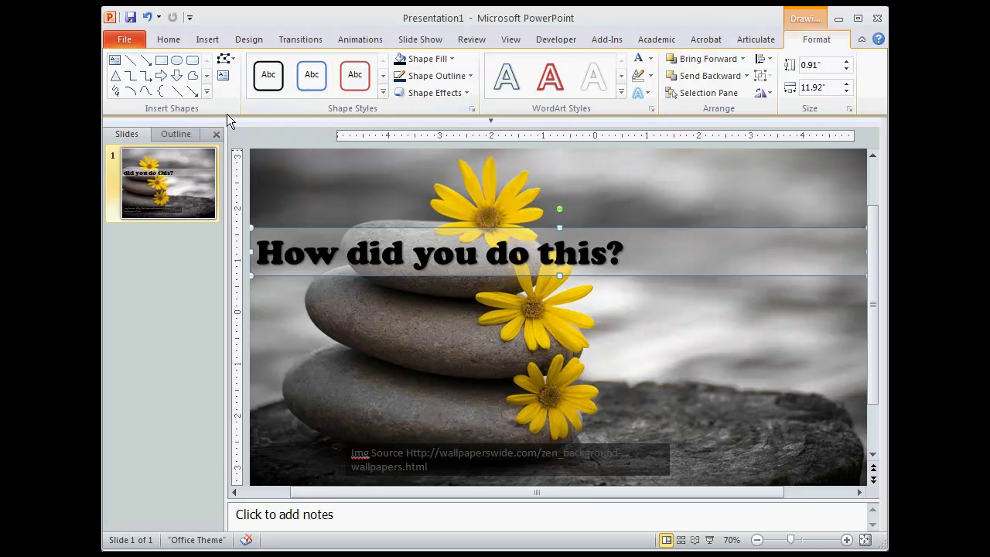
click(170, 39)
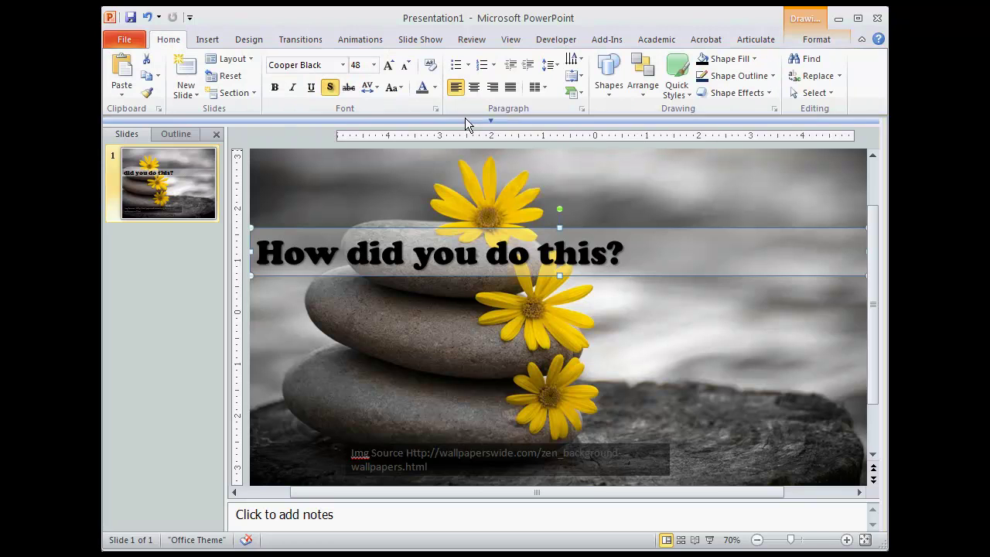
click(491, 86)
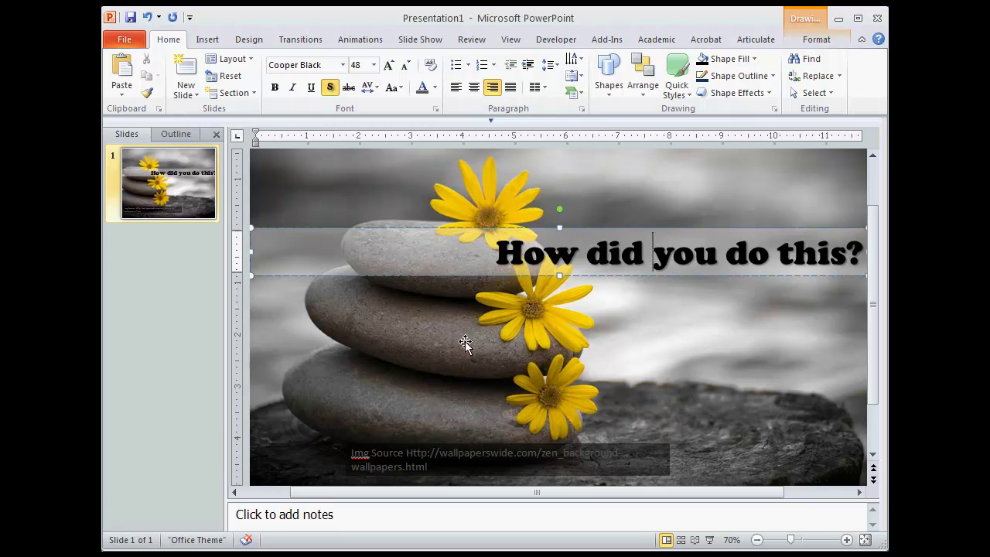
Step: Break the question onto two lines before "you" and pull the text box's right edge slightly inward so the text fits within the slide
key(Return)
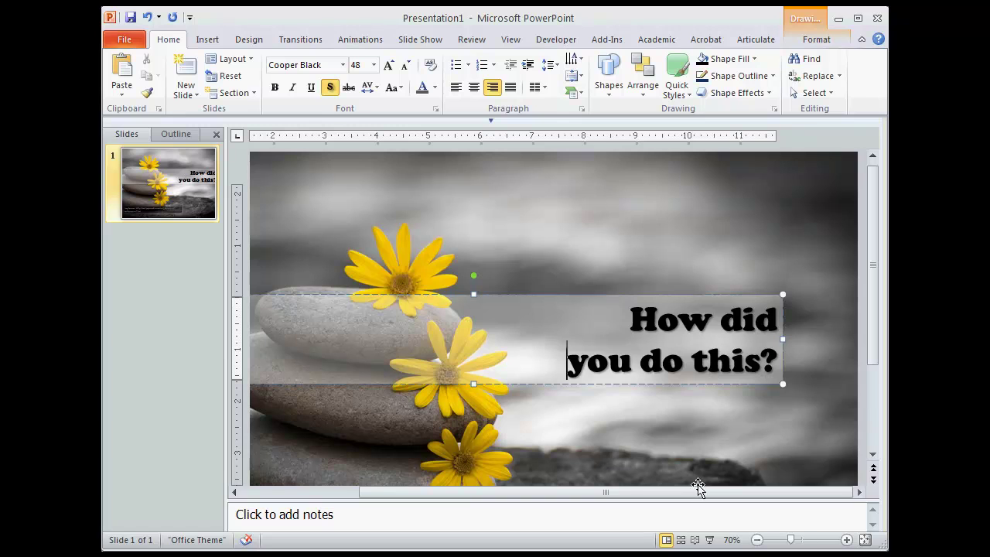
click(591, 300)
drag(787, 338, 862, 316)
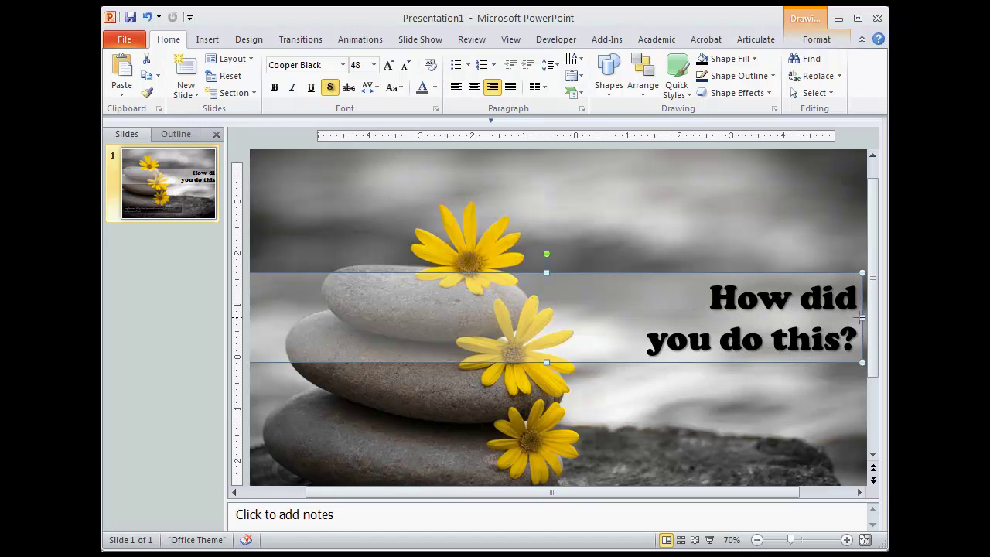
drag(855, 317, 846, 317)
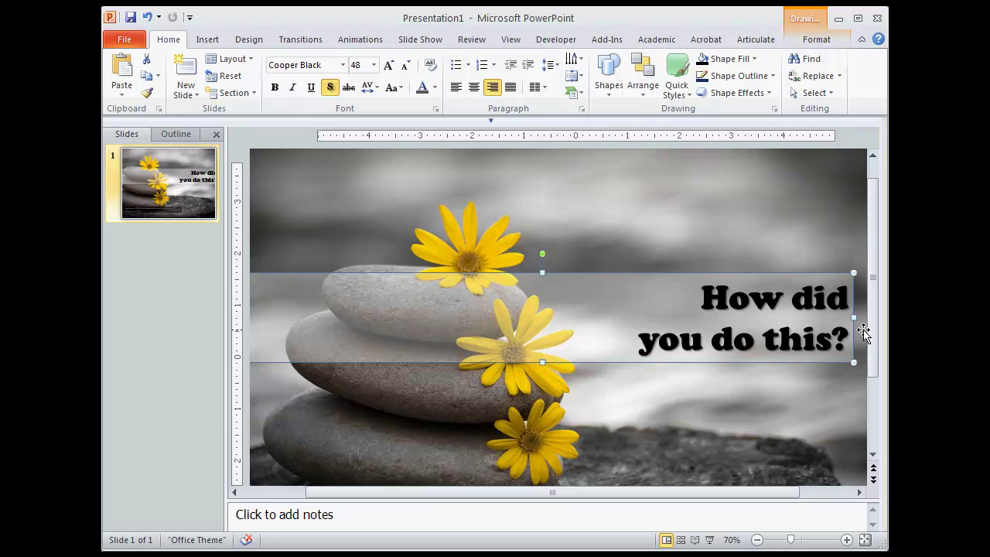
drag(843, 317, 844, 317)
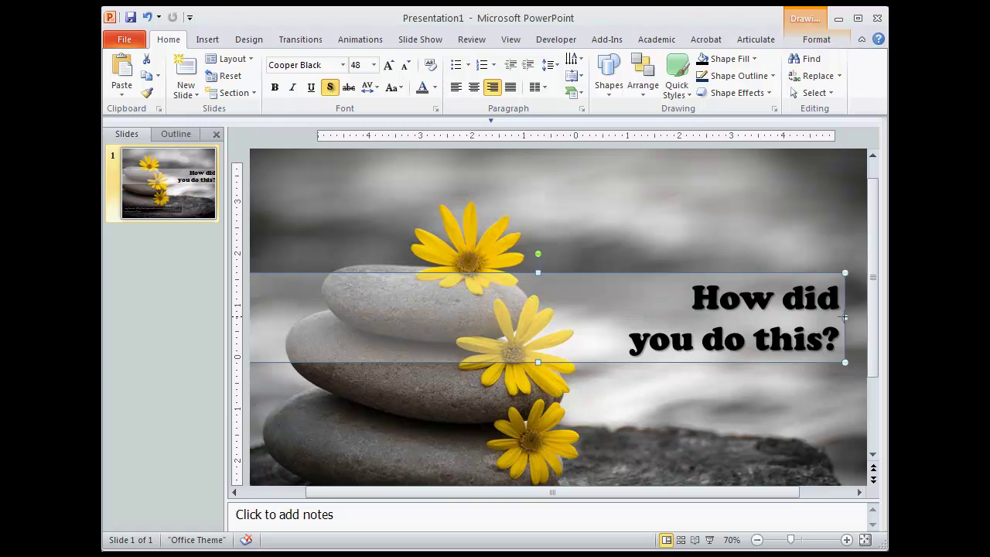
drag(843, 317, 835, 317)
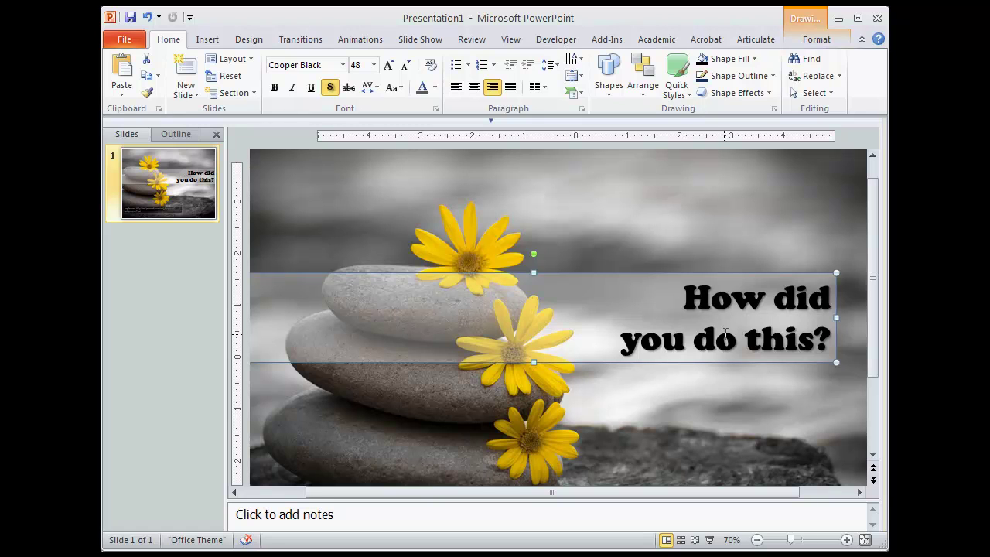
click(832, 317)
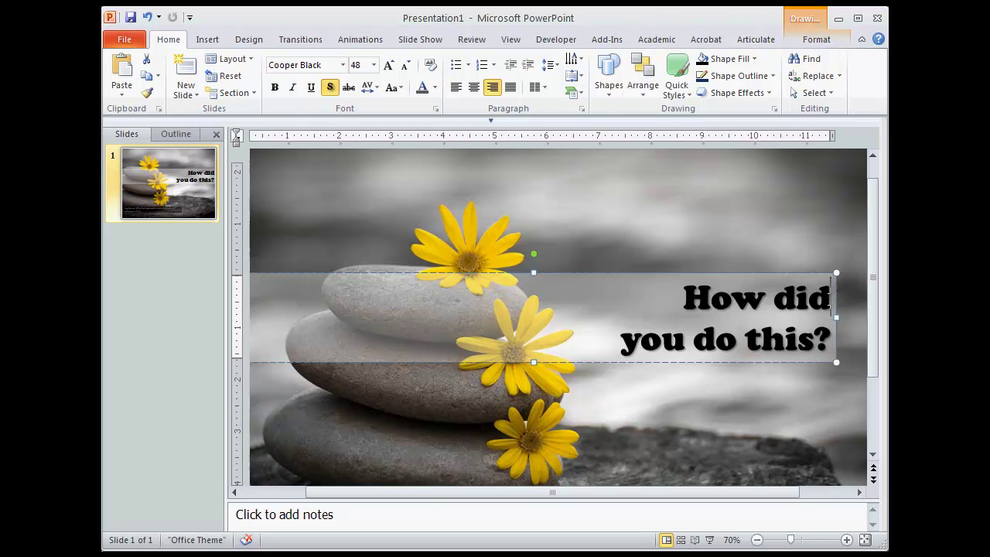